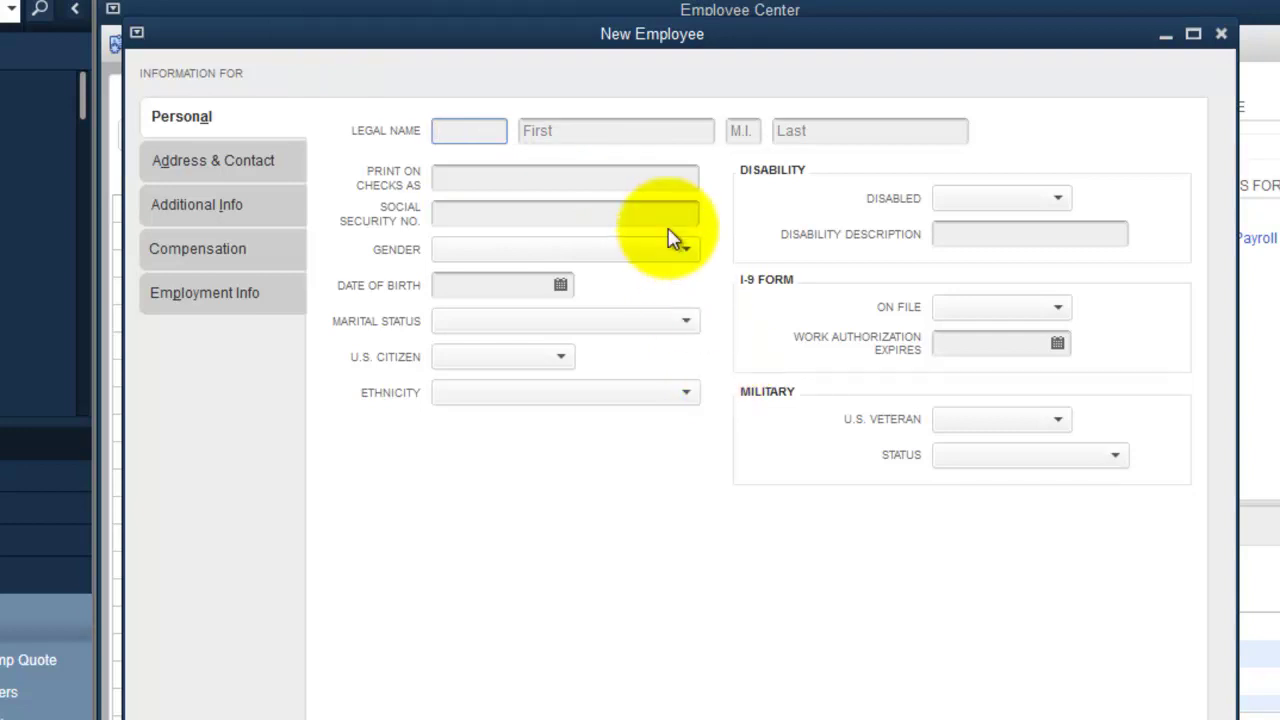
Enter the title MR and the employee's first name, and fill the print-on-checks name
type("MR")
left_click(561, 127)
type("FARAH")
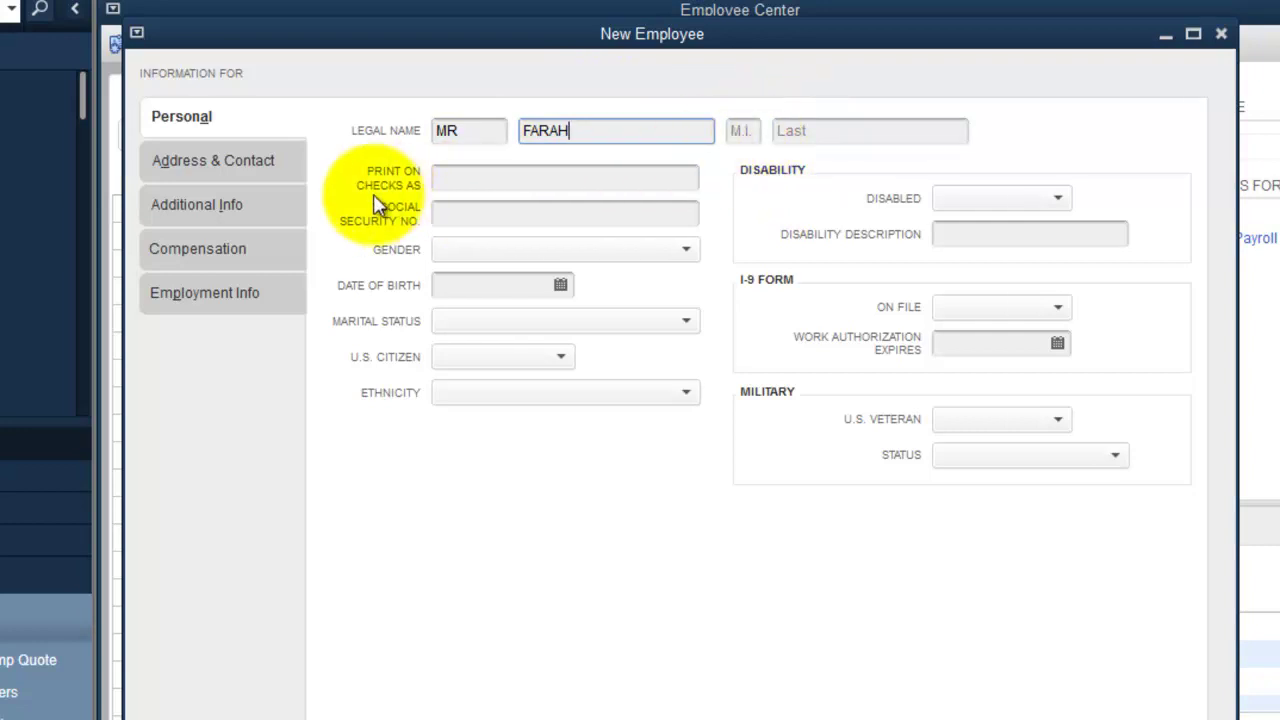
left_click(447, 188)
Enter the employee's Social Security number, correcting the mistyped digits
left_click(462, 210)
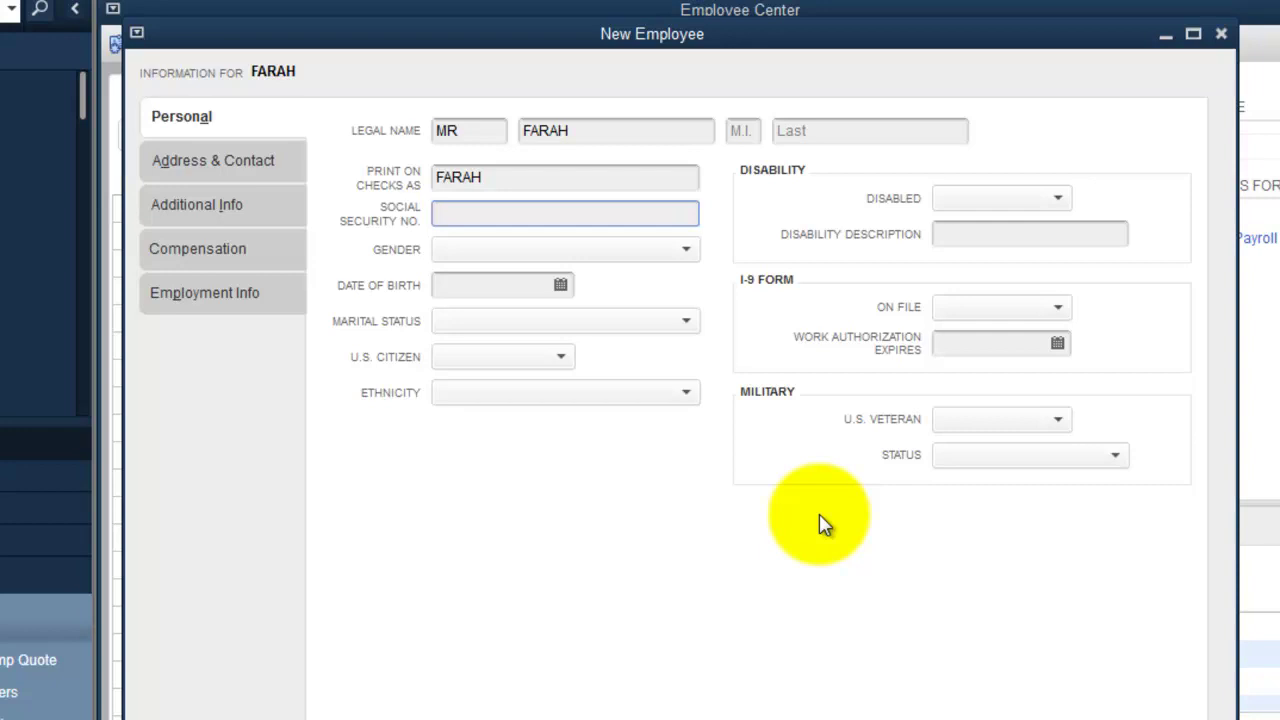
type("101")
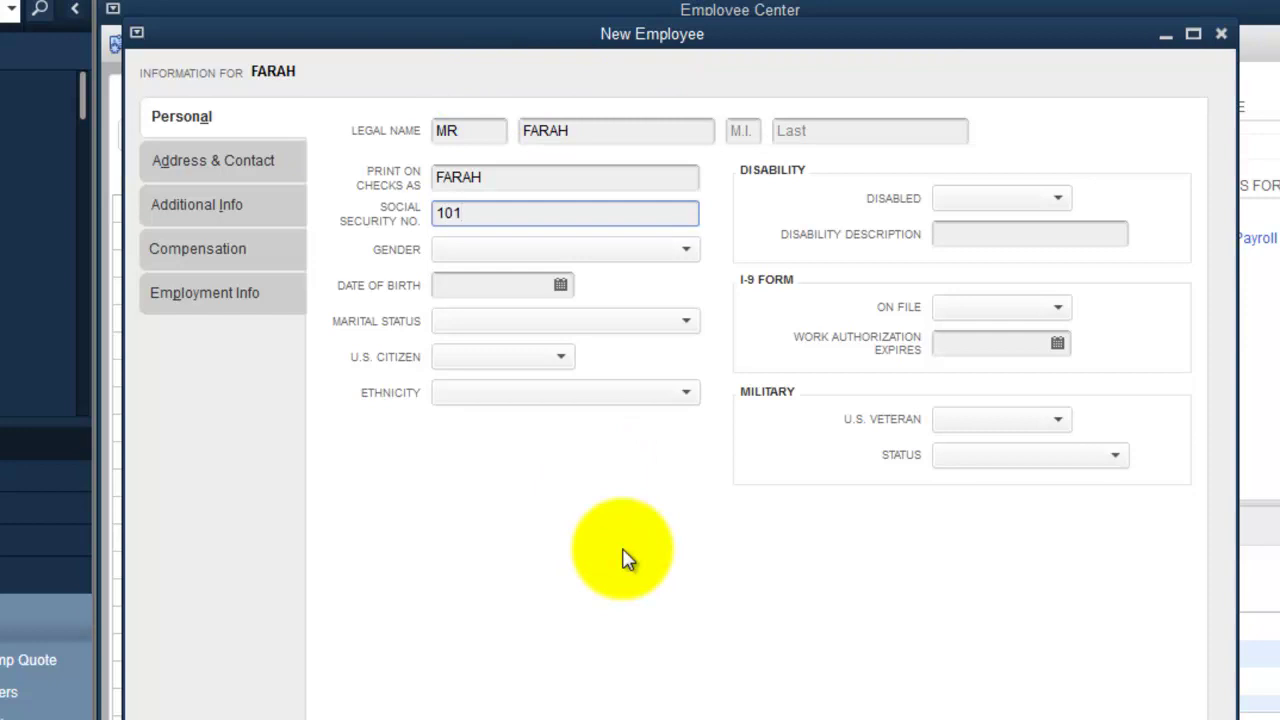
type("/")
type("/102")
type("/214")
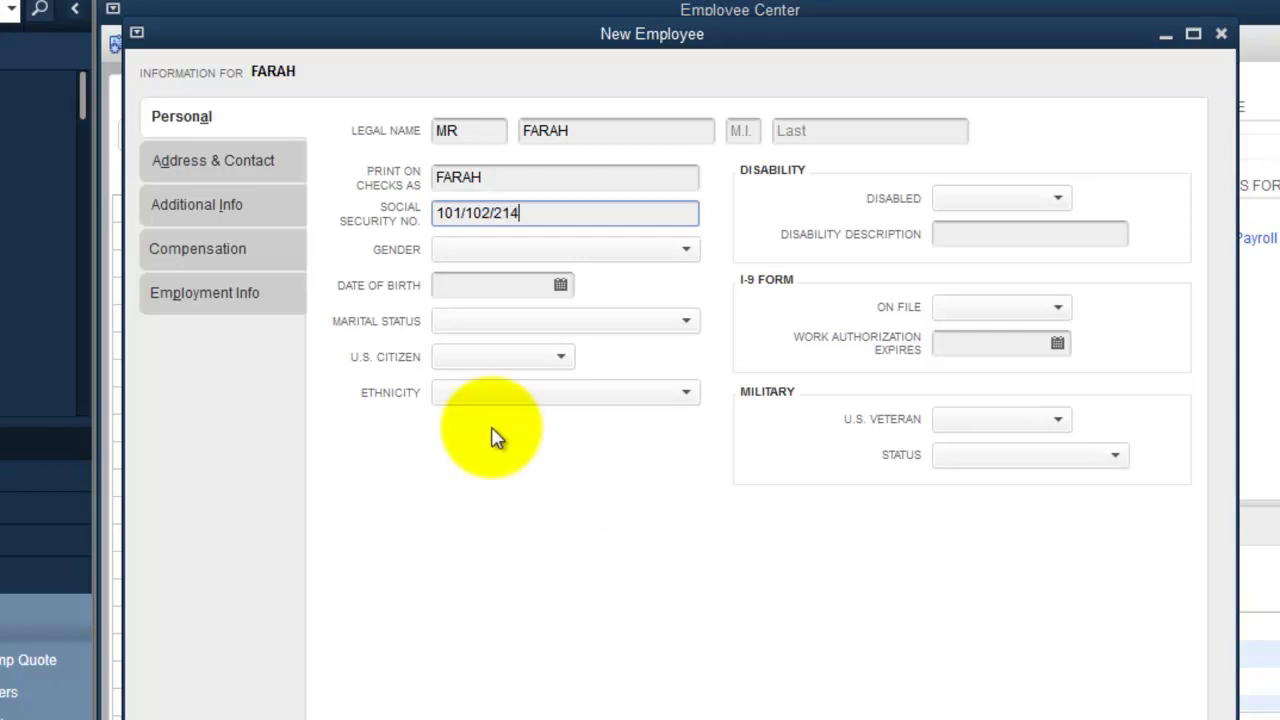
key("BackSpace")
key("BackSpace")
key("BackSpace")
key("BackSpace")
key("BackSpace")
key("BackSpace")
key("BackSpace")
key("BackSpace")
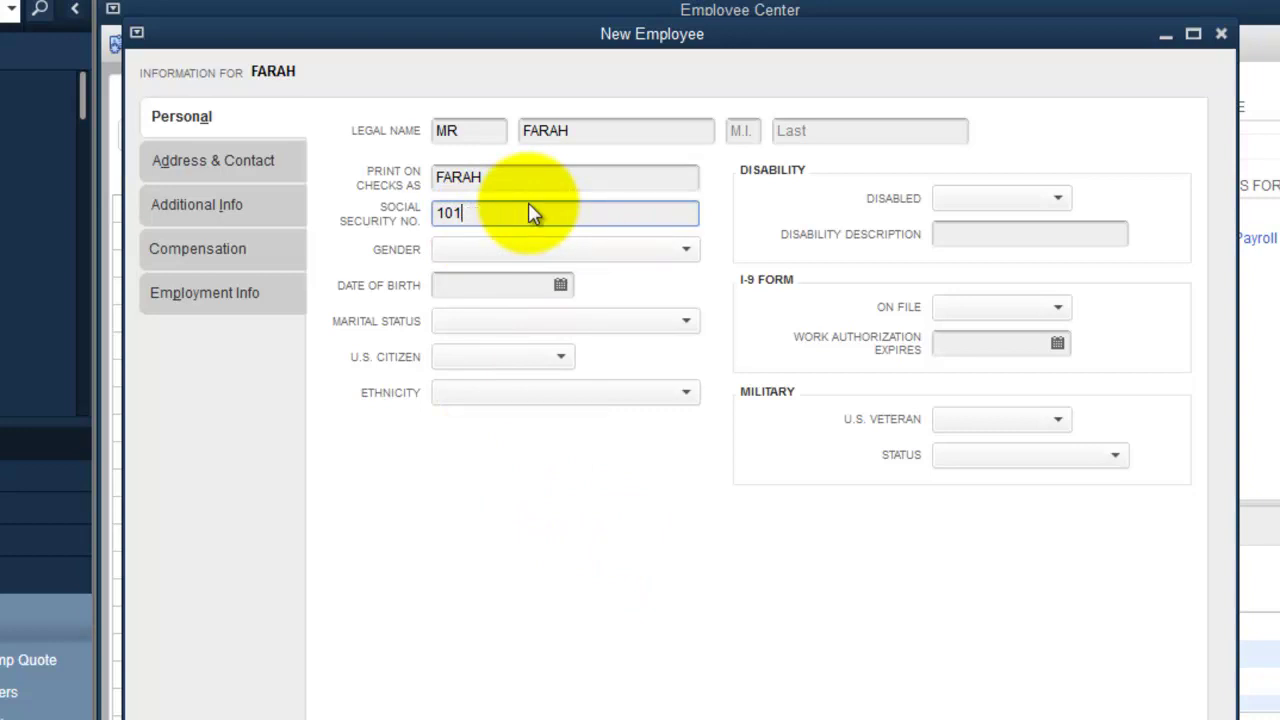
type("2")
key("BackSpace")
type(".")
type("124")
key("BackSpace")
key("BackSpace")
key("BackSpace")
type("142")
Set gender Male, birth date 01/01/2019, Single, non-U.S. citizen, ethnicity Black | African American
left_click(651, 254)
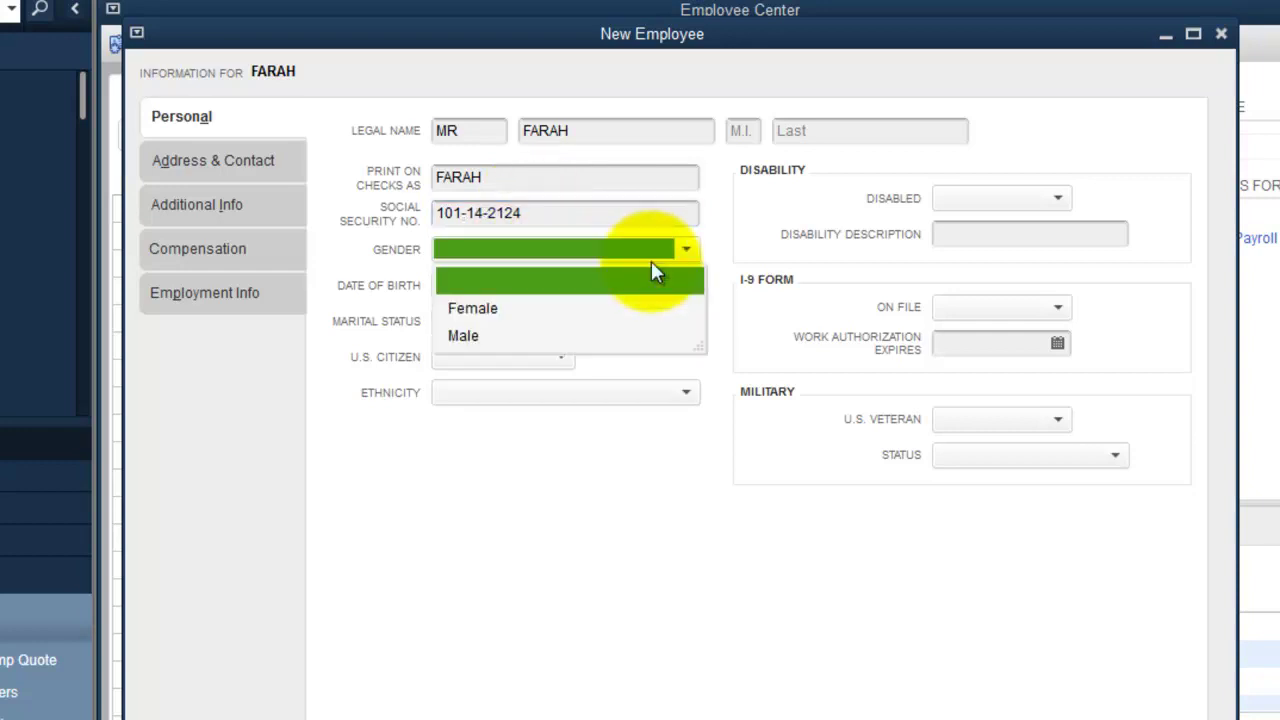
left_click(470, 336)
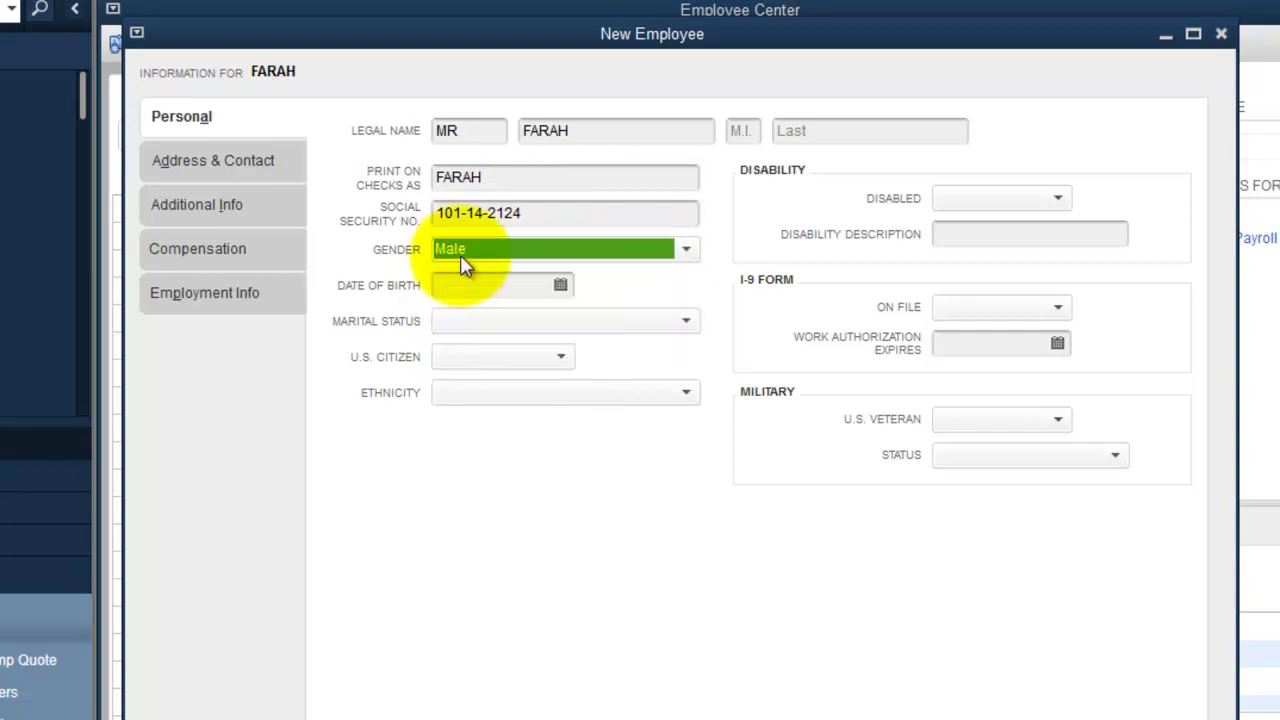
left_click(561, 290)
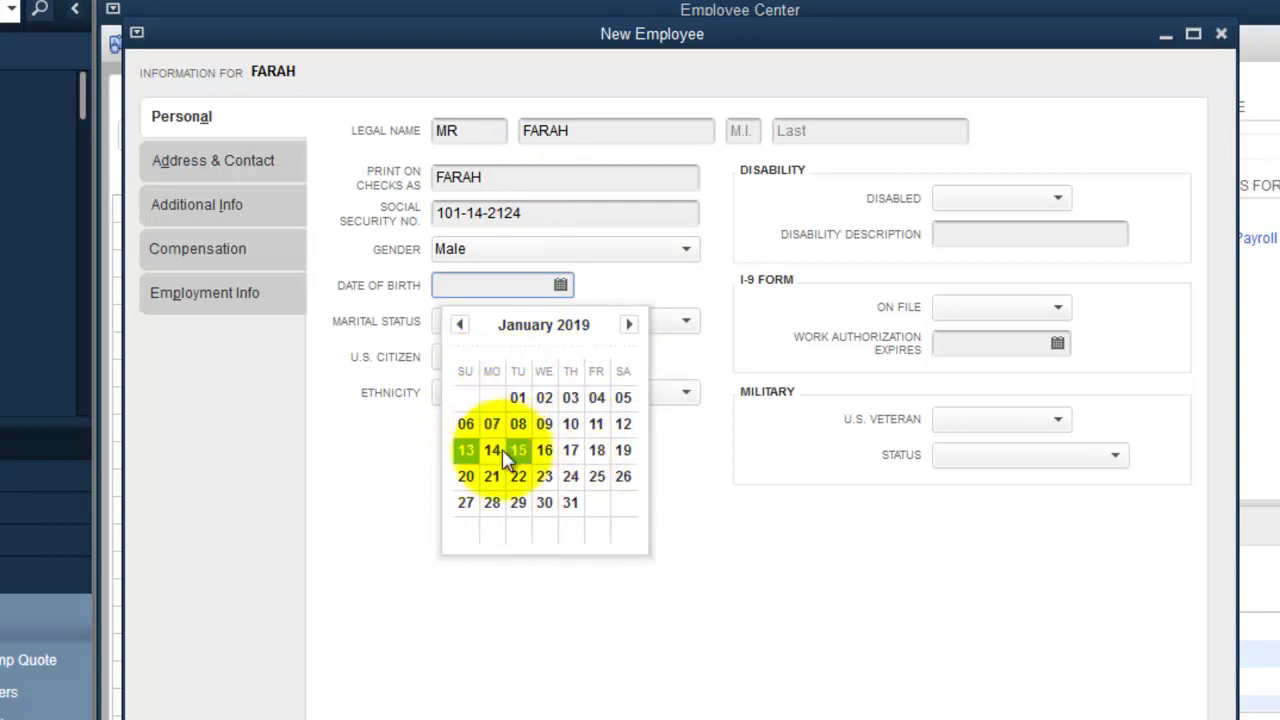
left_click(518, 398)
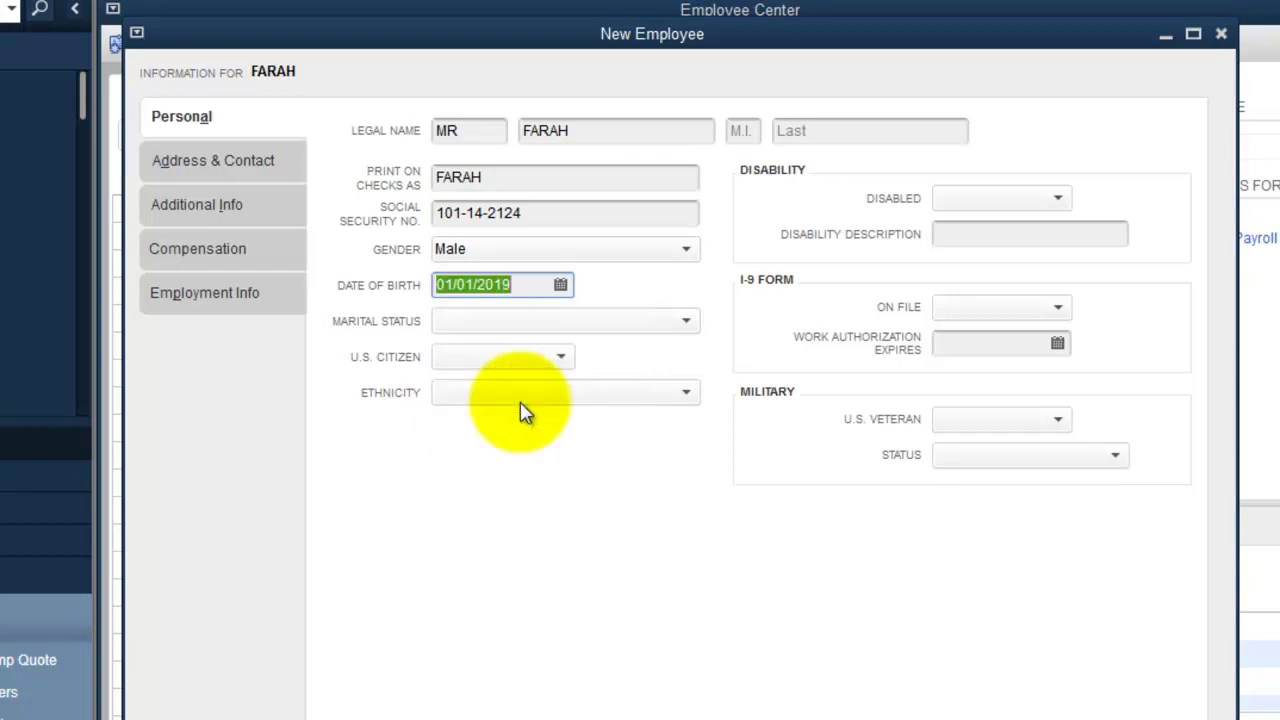
left_click(676, 322)
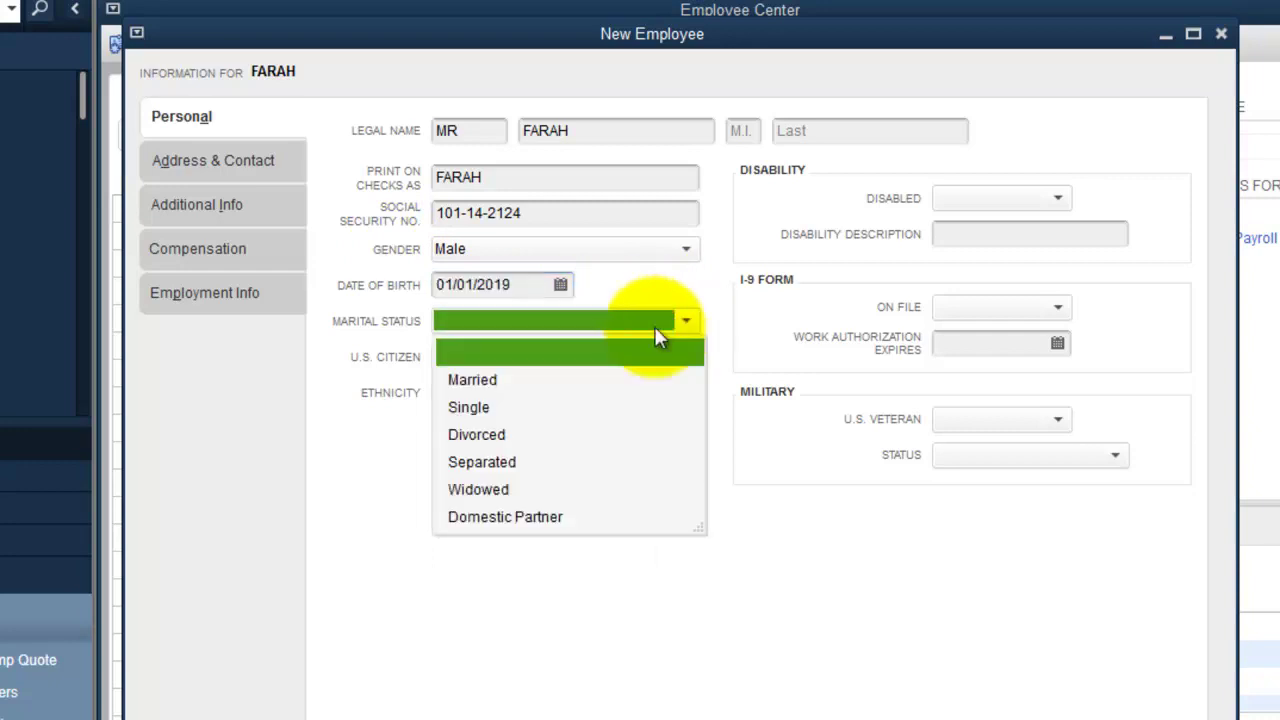
left_click(476, 413)
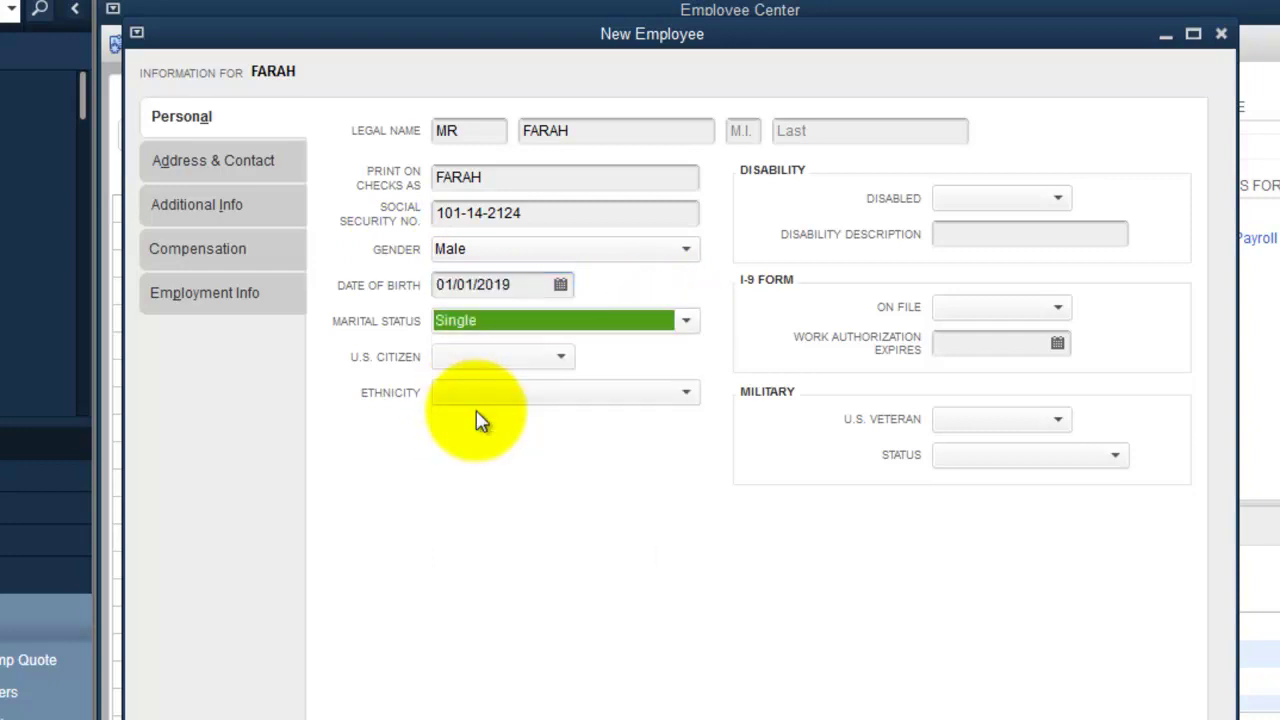
left_click(557, 360)
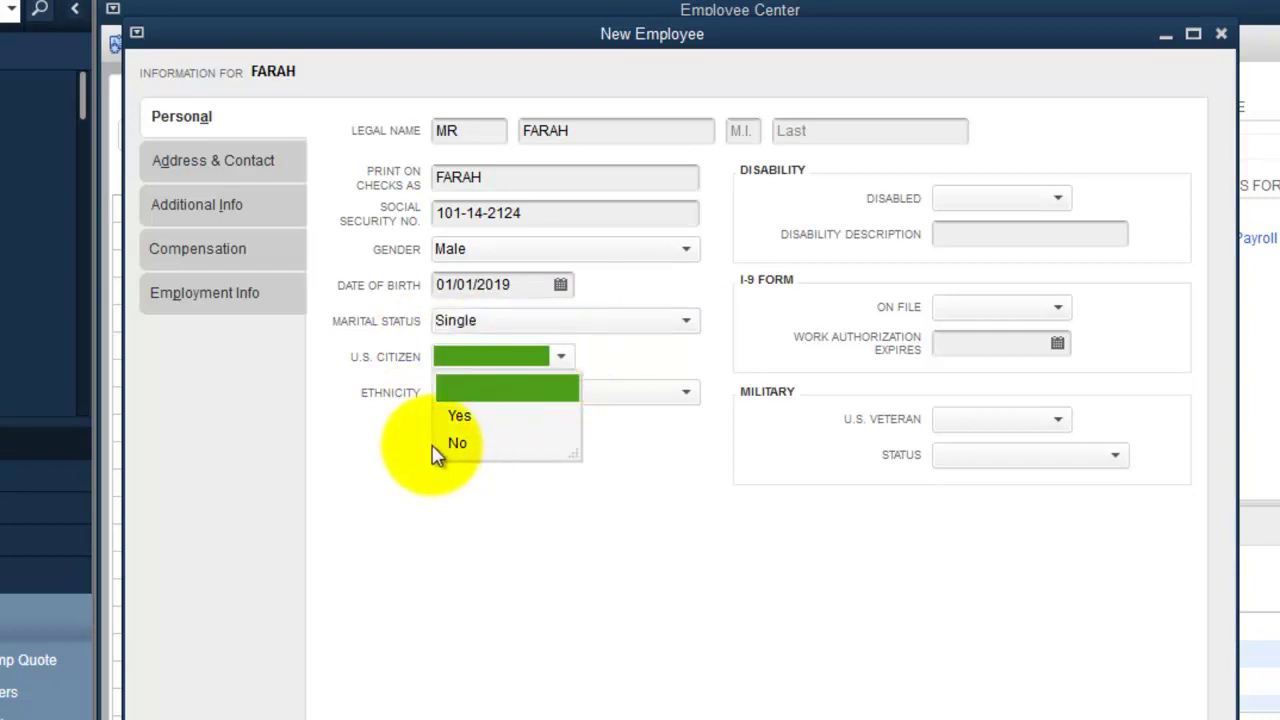
left_click(462, 447)
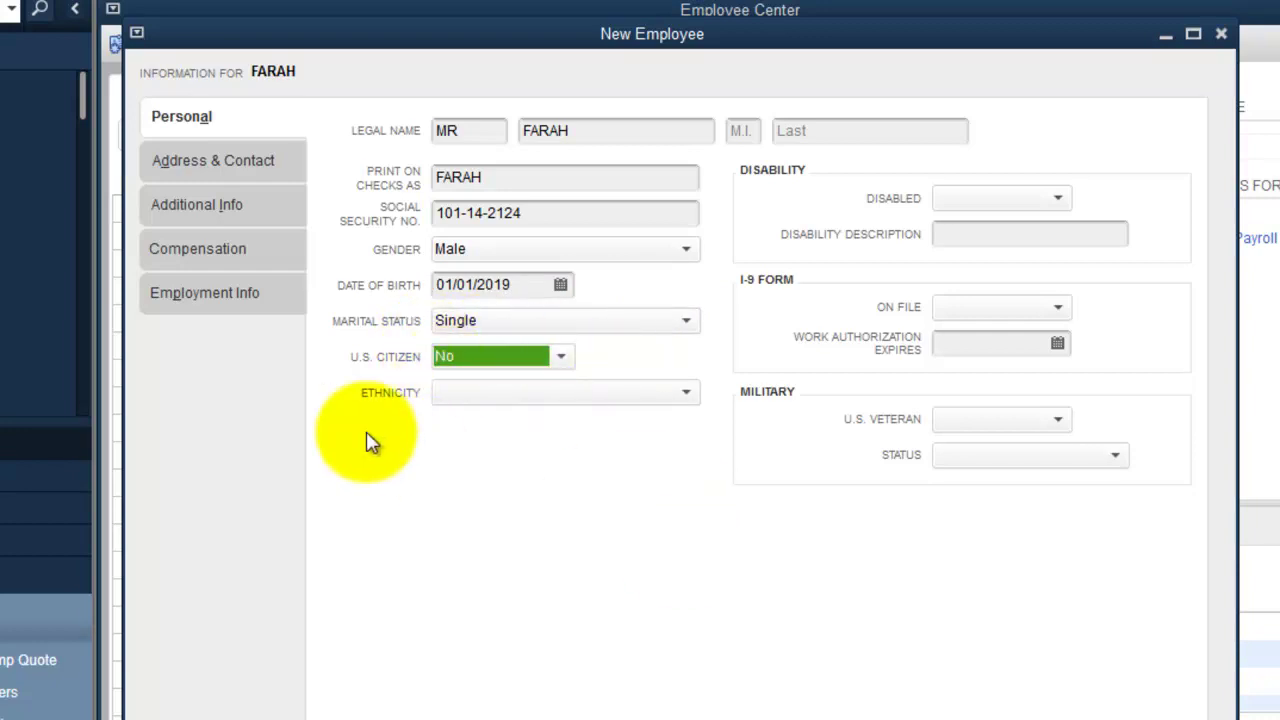
left_click(686, 394)
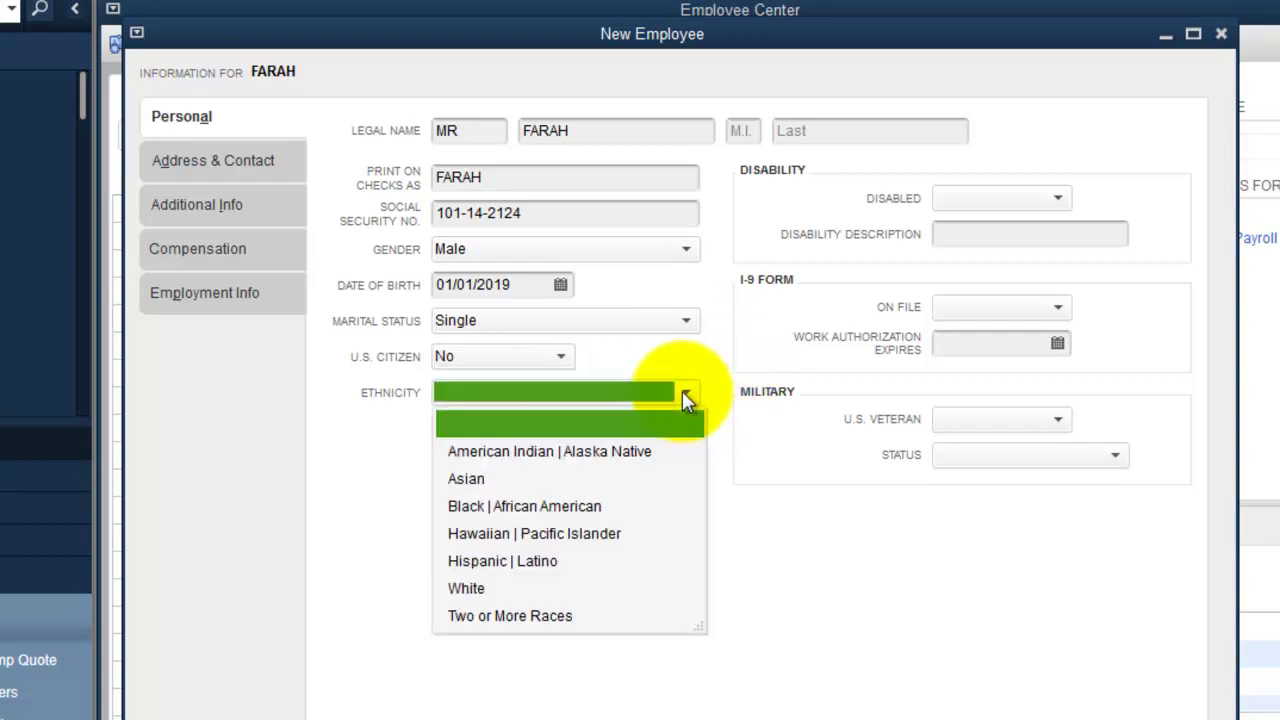
left_click(589, 510)
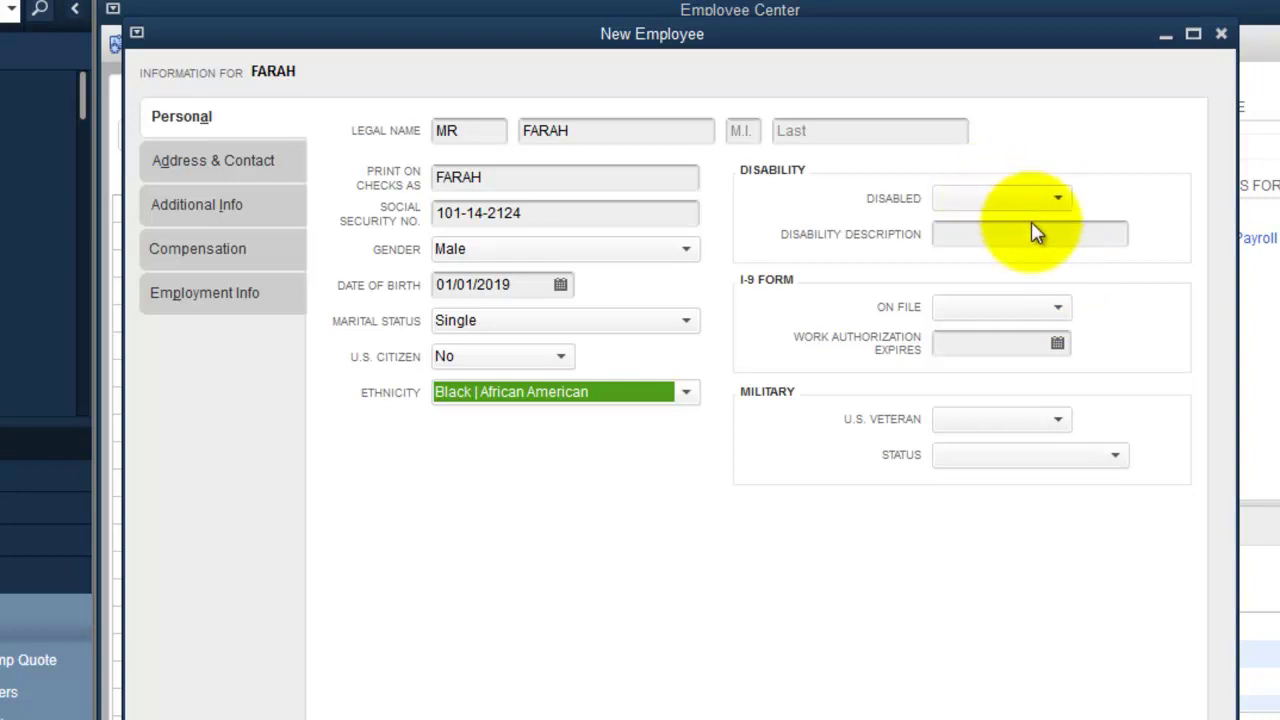
Mark the employee disabled, with I-9 on file and work authorization expiring 01/13/2019
left_click(1065, 206)
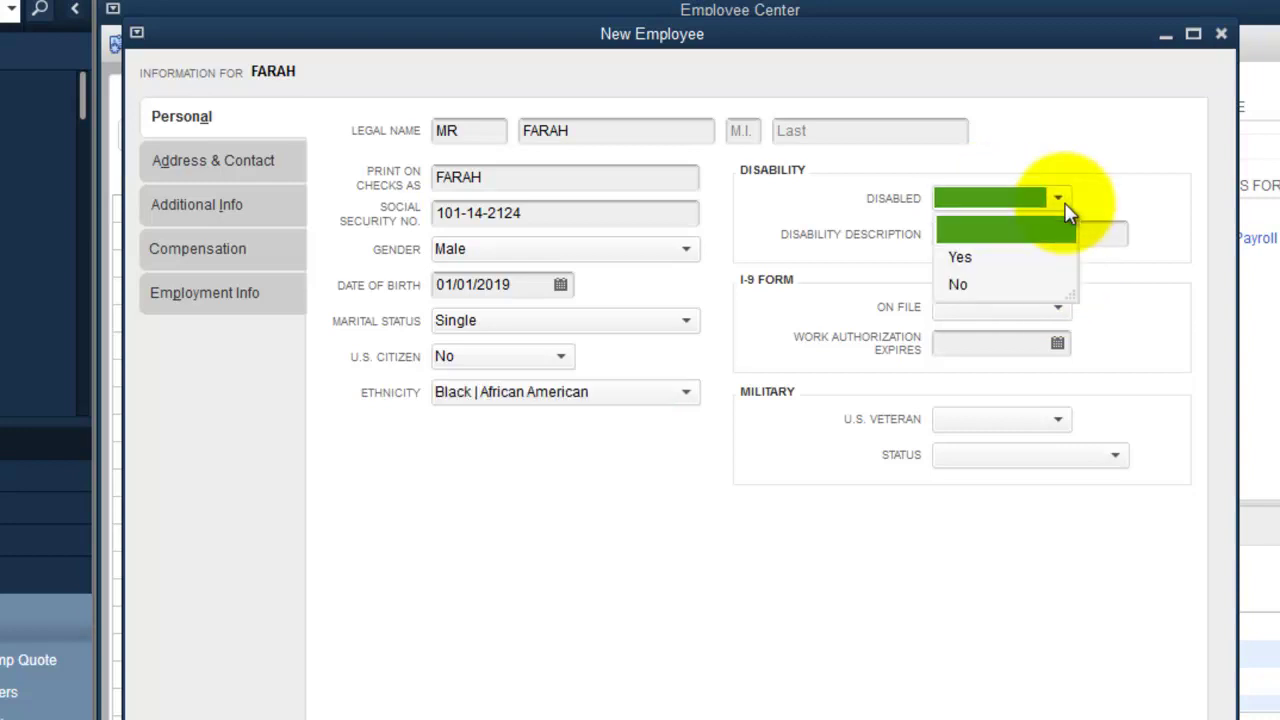
left_click(1035, 258)
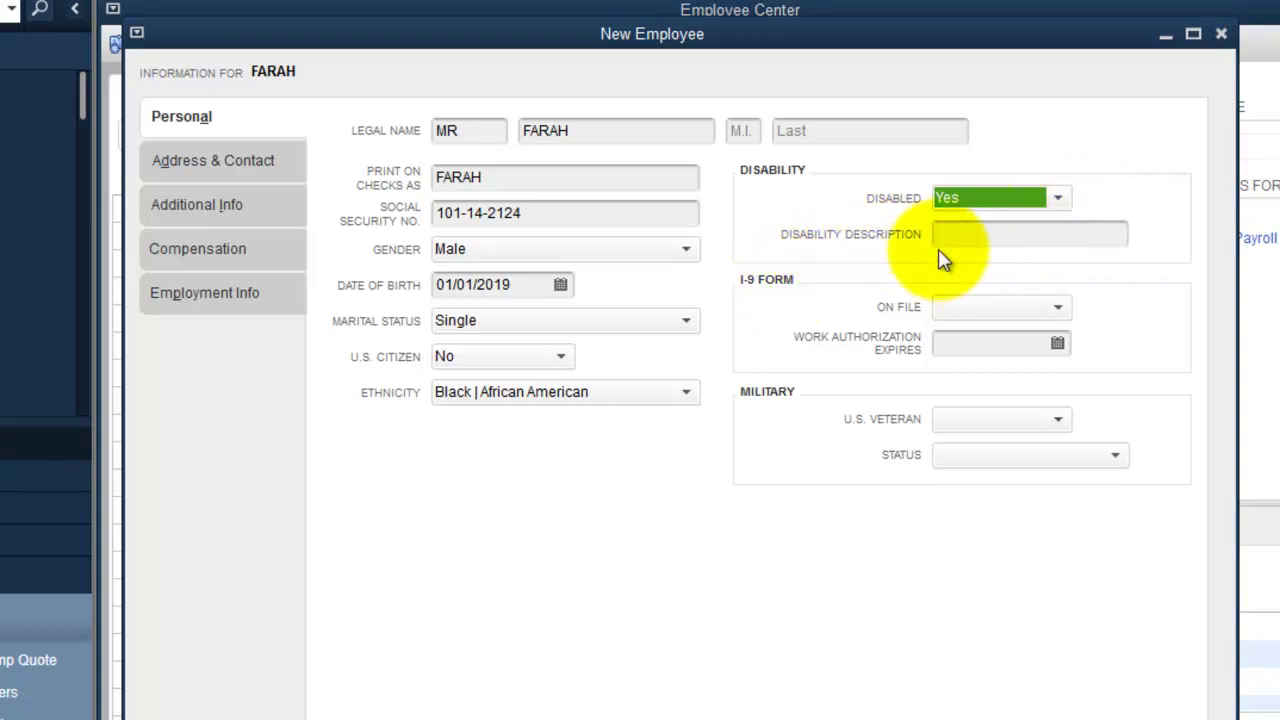
left_click(983, 234)
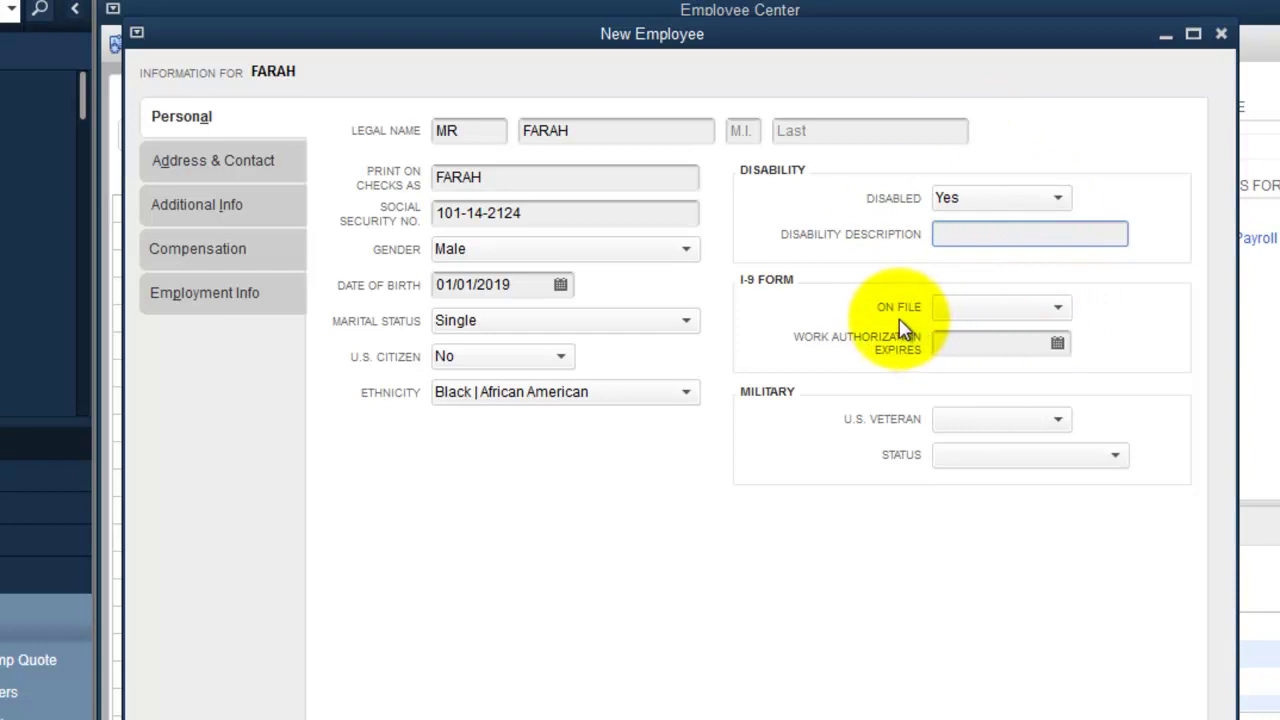
left_click(1052, 309)
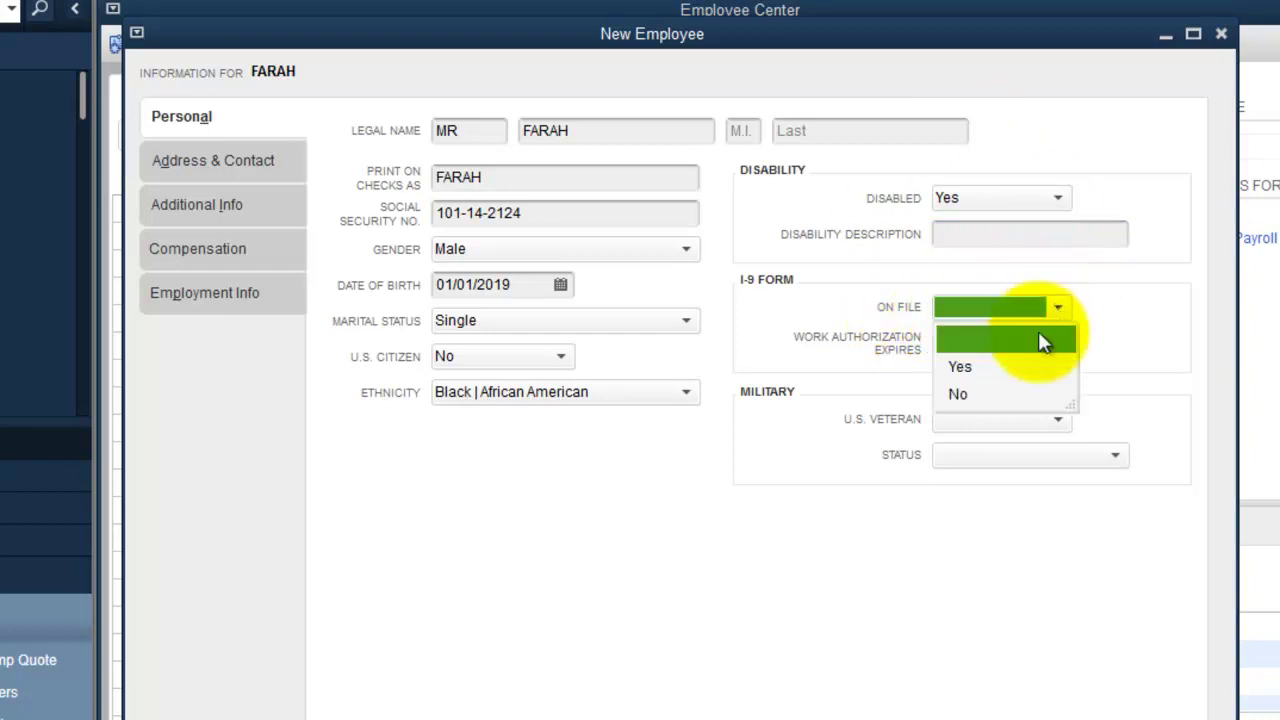
left_click(960, 369)
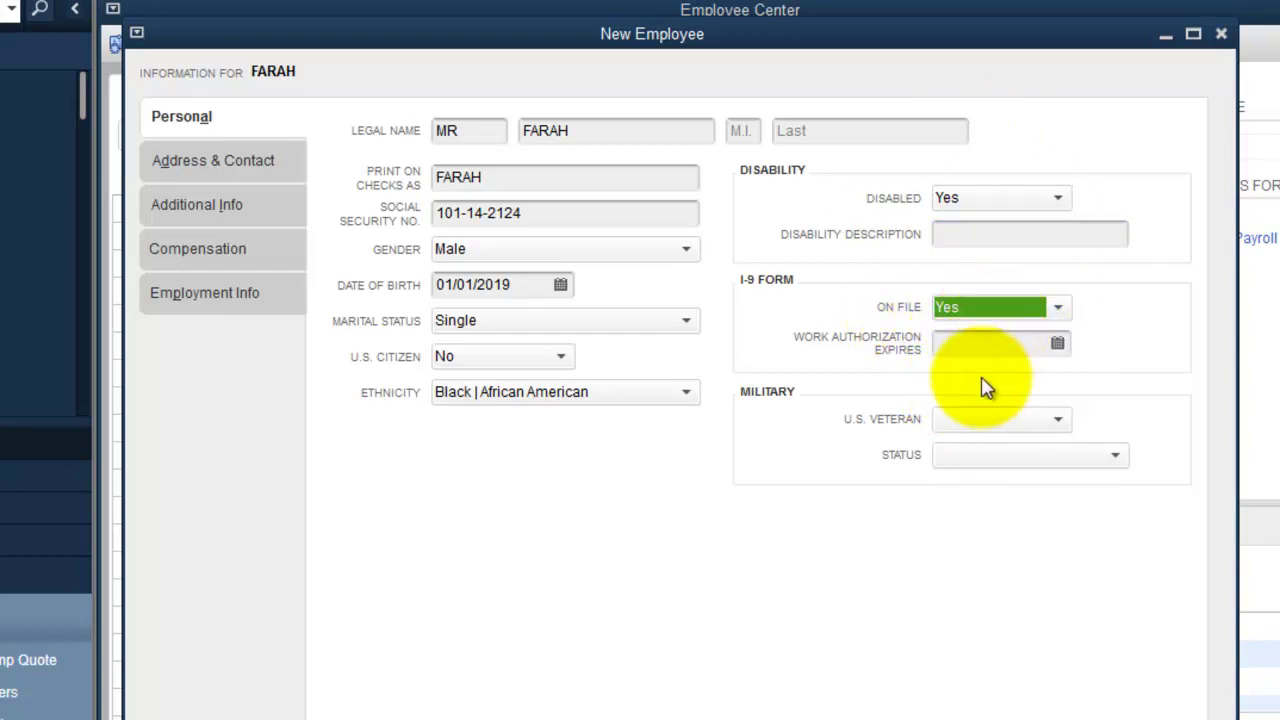
left_click(1056, 344)
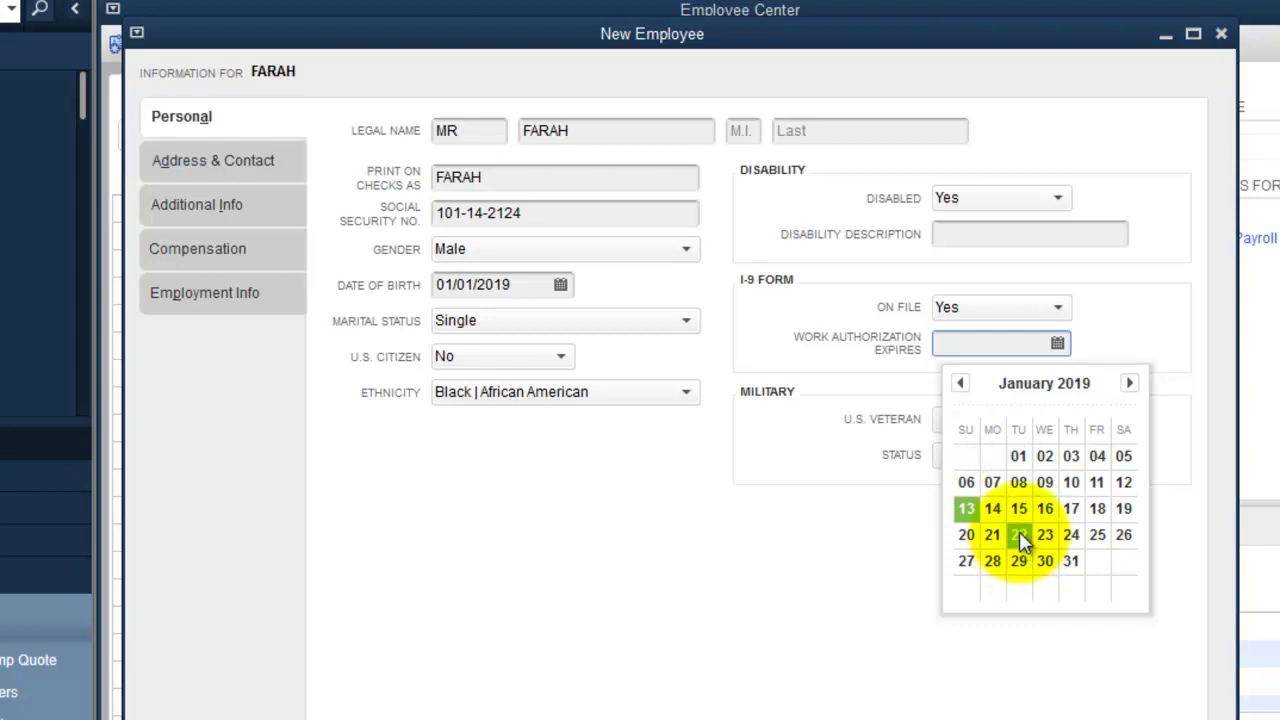
left_click(968, 512)
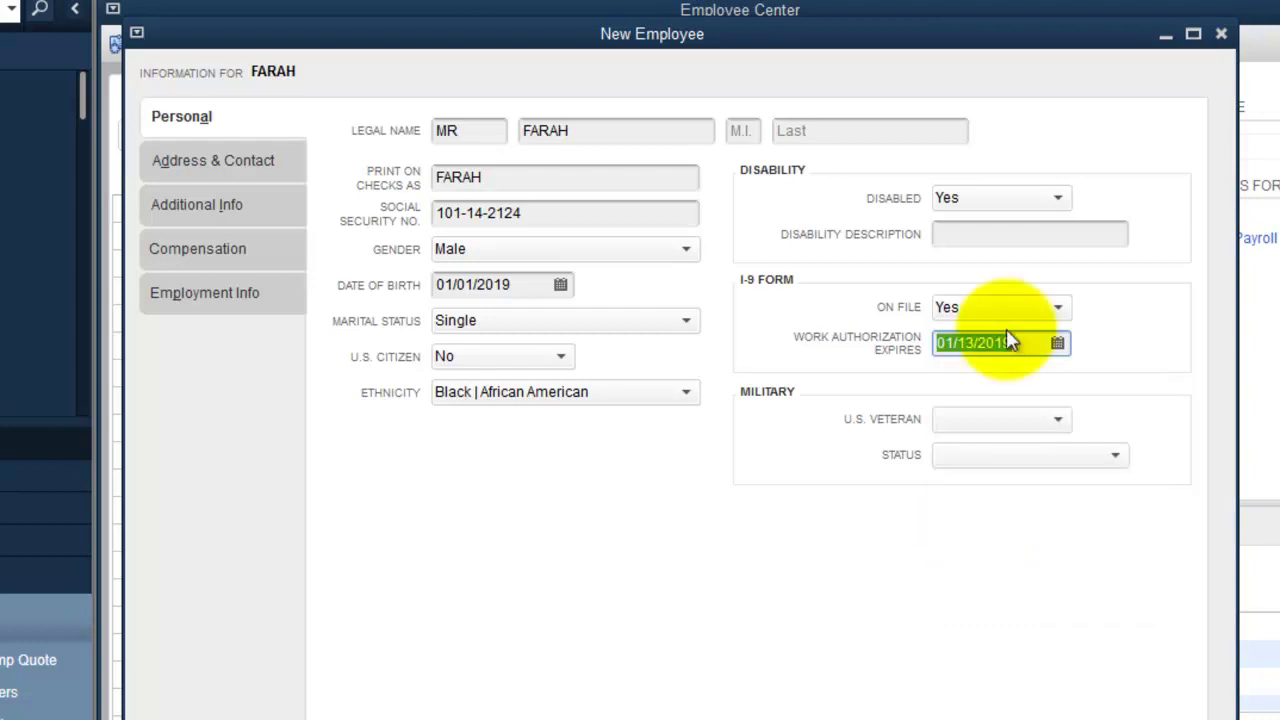
Record the employee as not a U.S. veteran with military status Active
left_click(1040, 420)
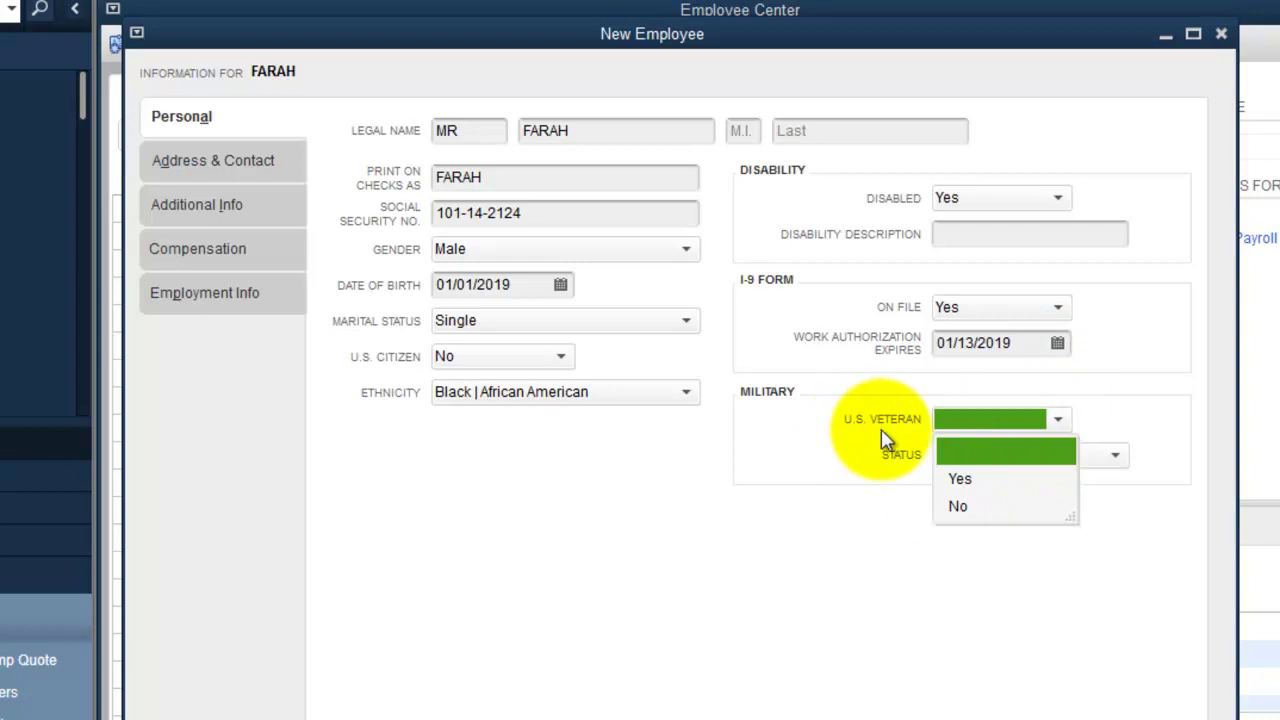
left_click(964, 510)
left_click(1111, 458)
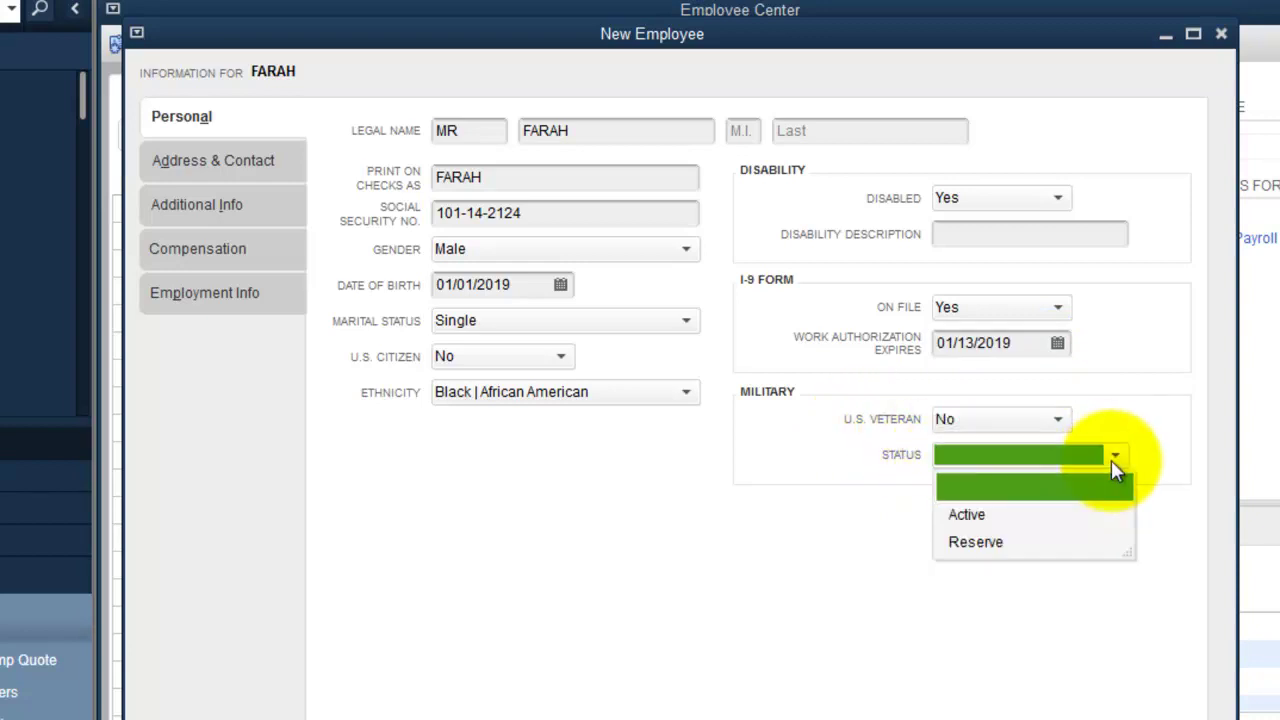
left_click(955, 515)
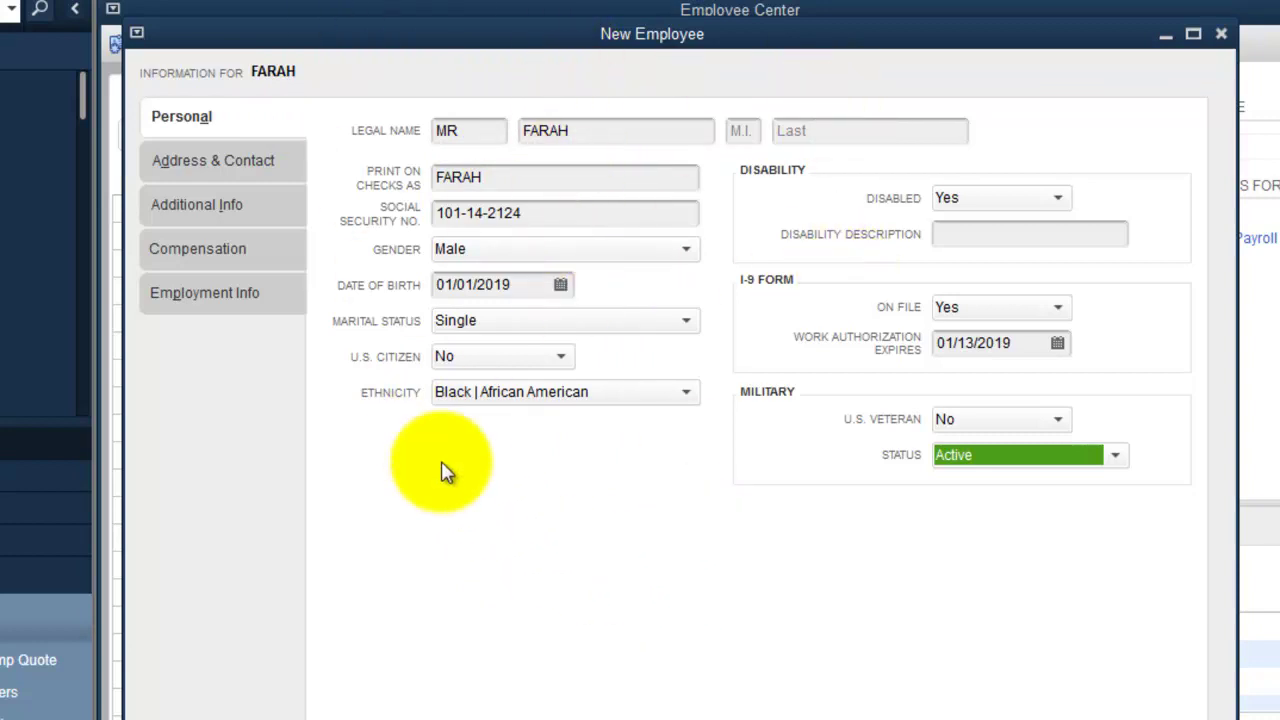
left_click(177, 165)
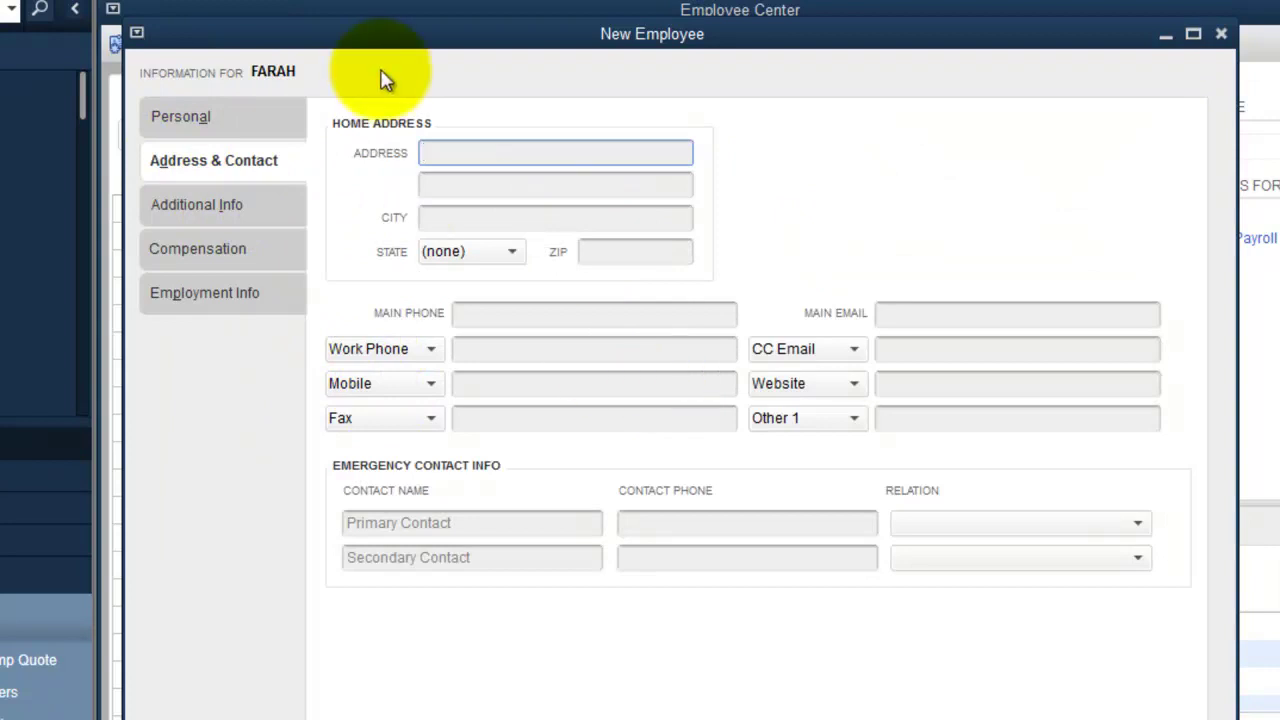
On the employment information page, enter job title ADMIN and choose the employee's supervisor
left_click(205, 207)
left_click(224, 254)
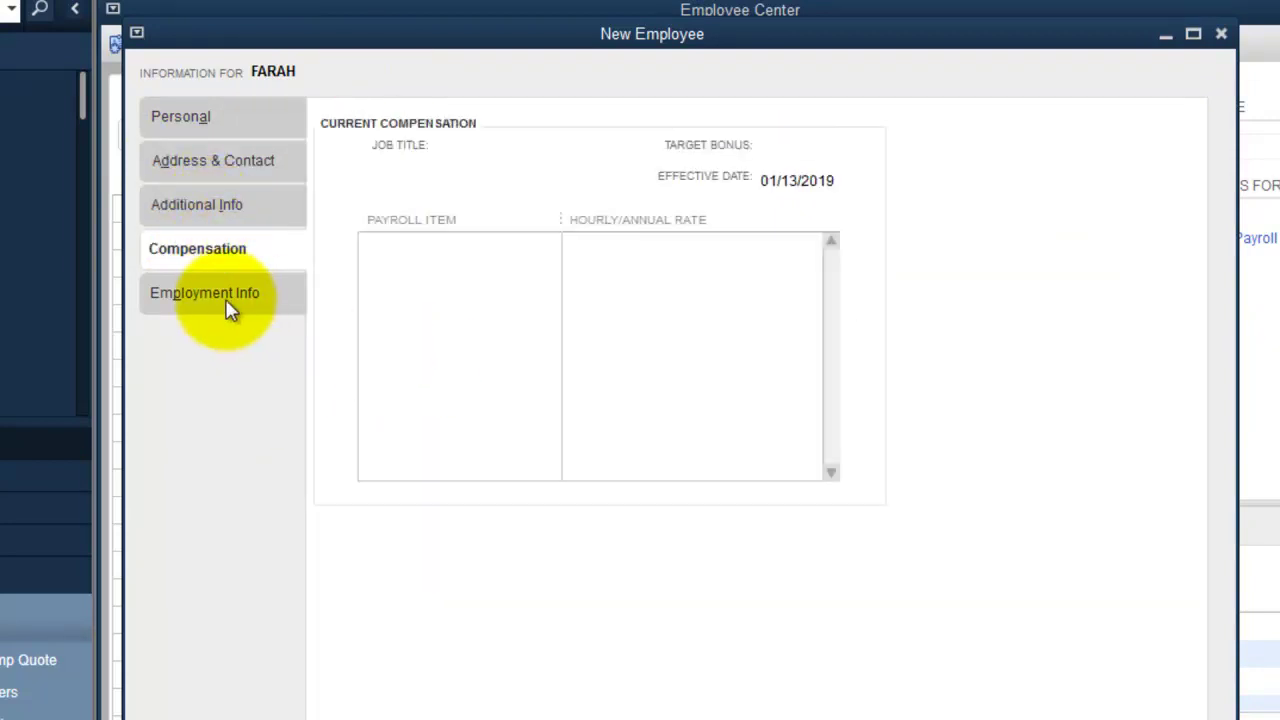
left_click(228, 307)
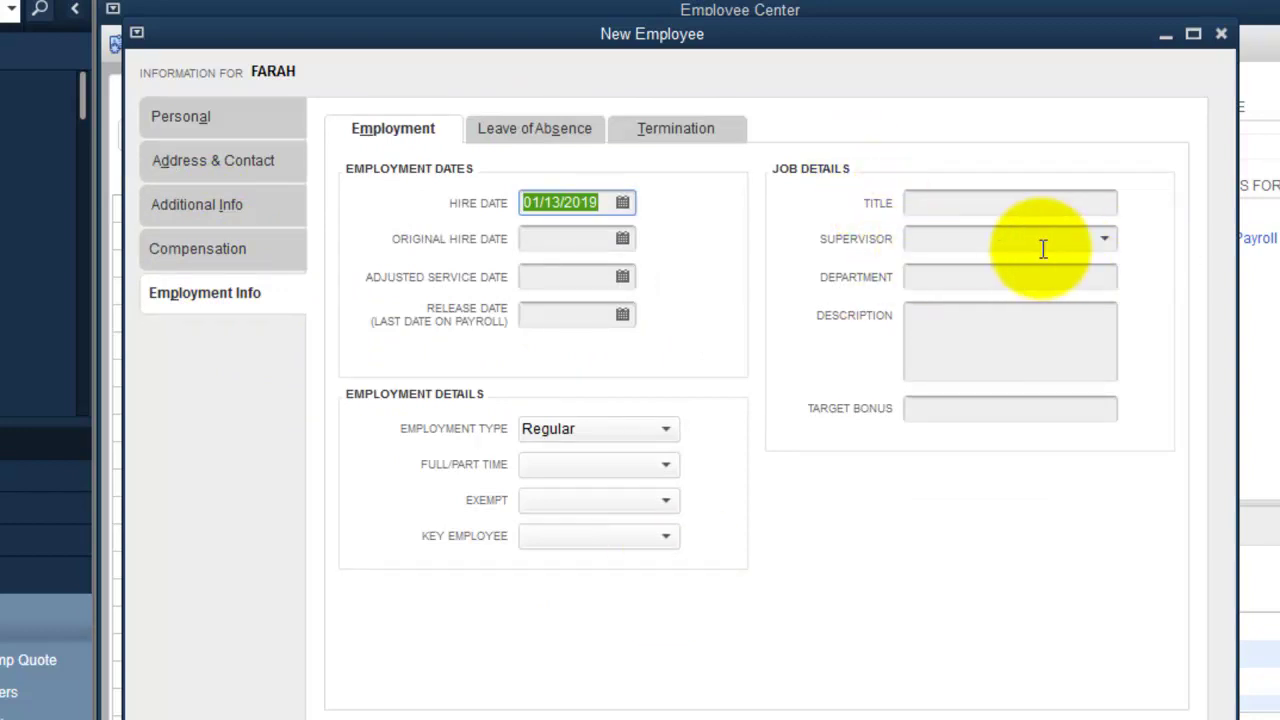
left_click(946, 205)
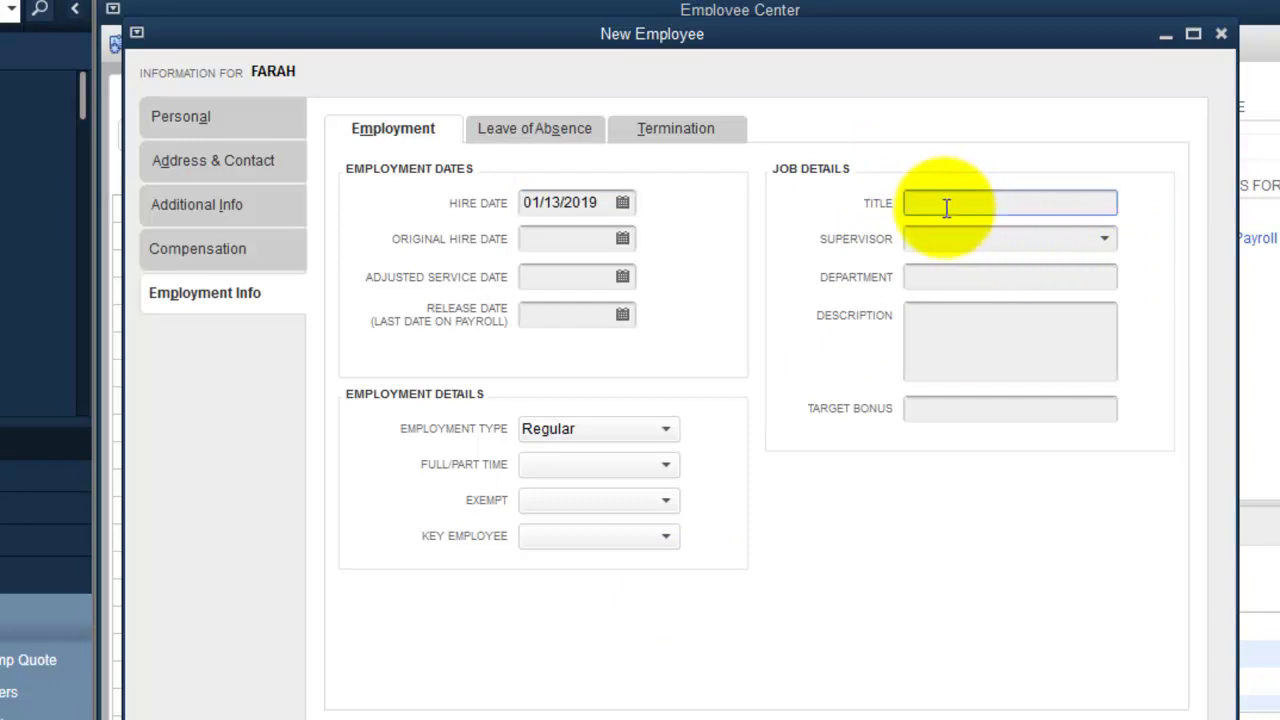
type("ADMIN")
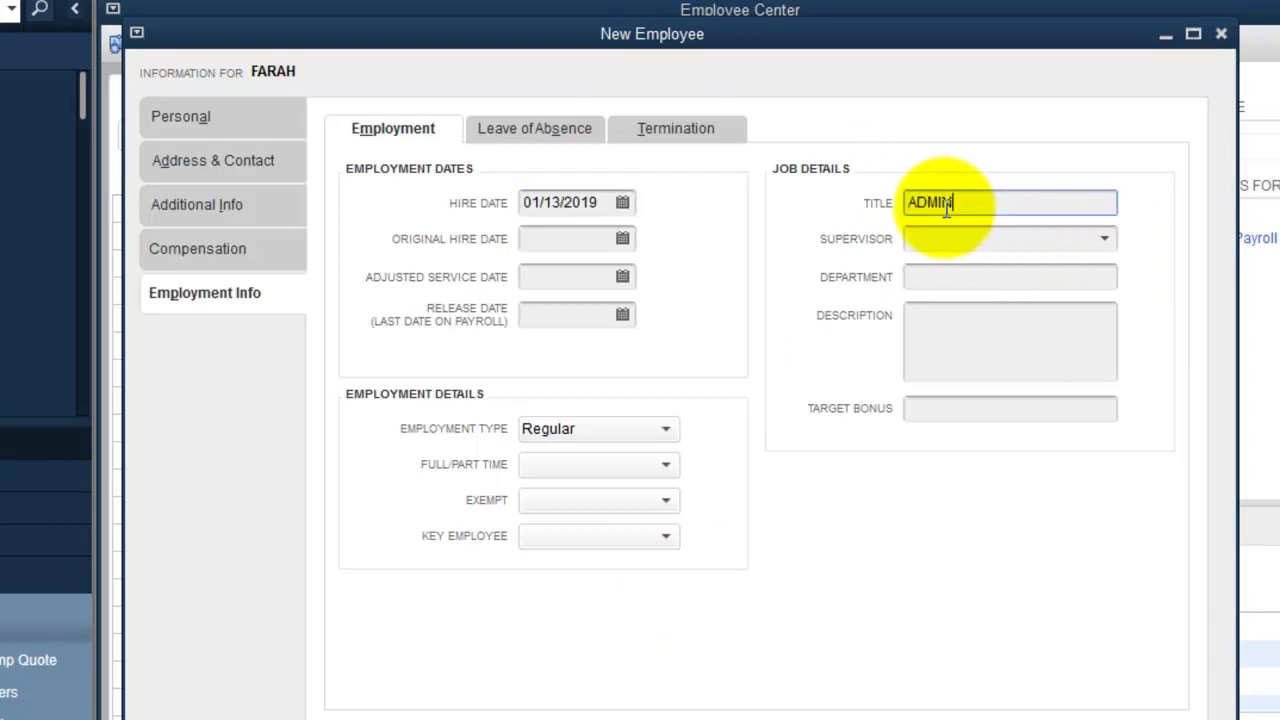
left_click(1020, 243)
left_click(1102, 238)
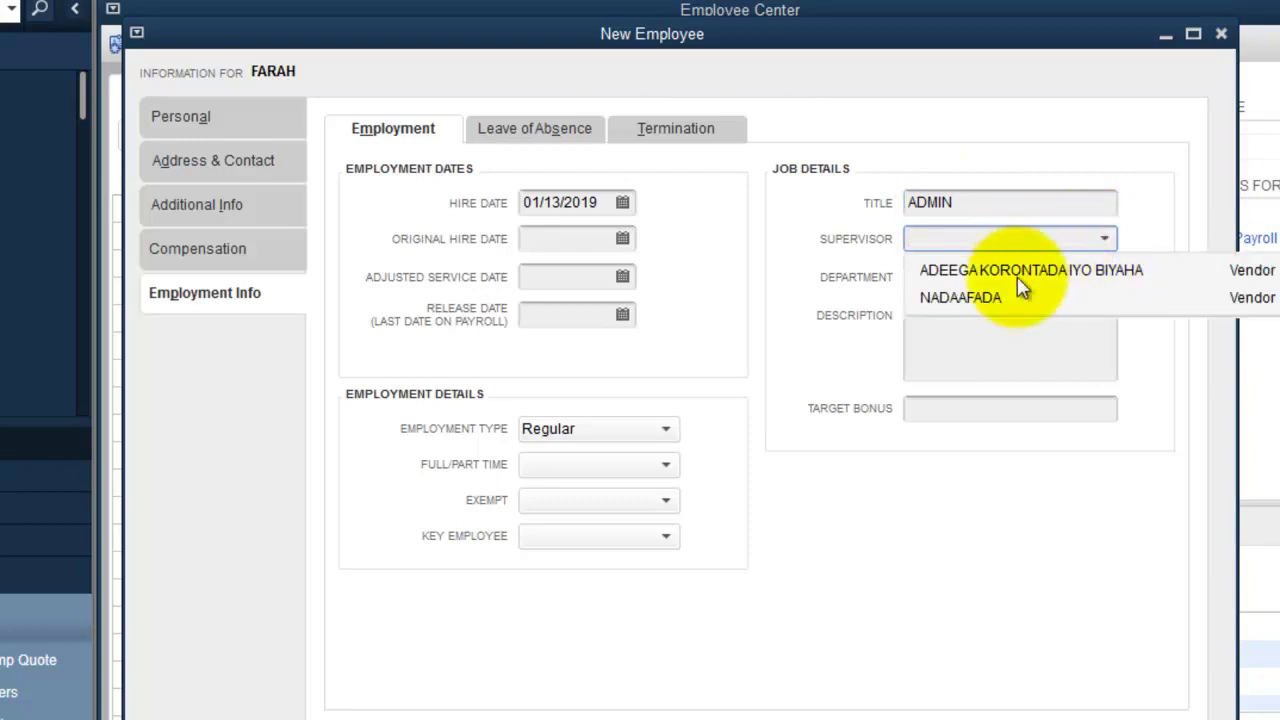
left_click(953, 297)
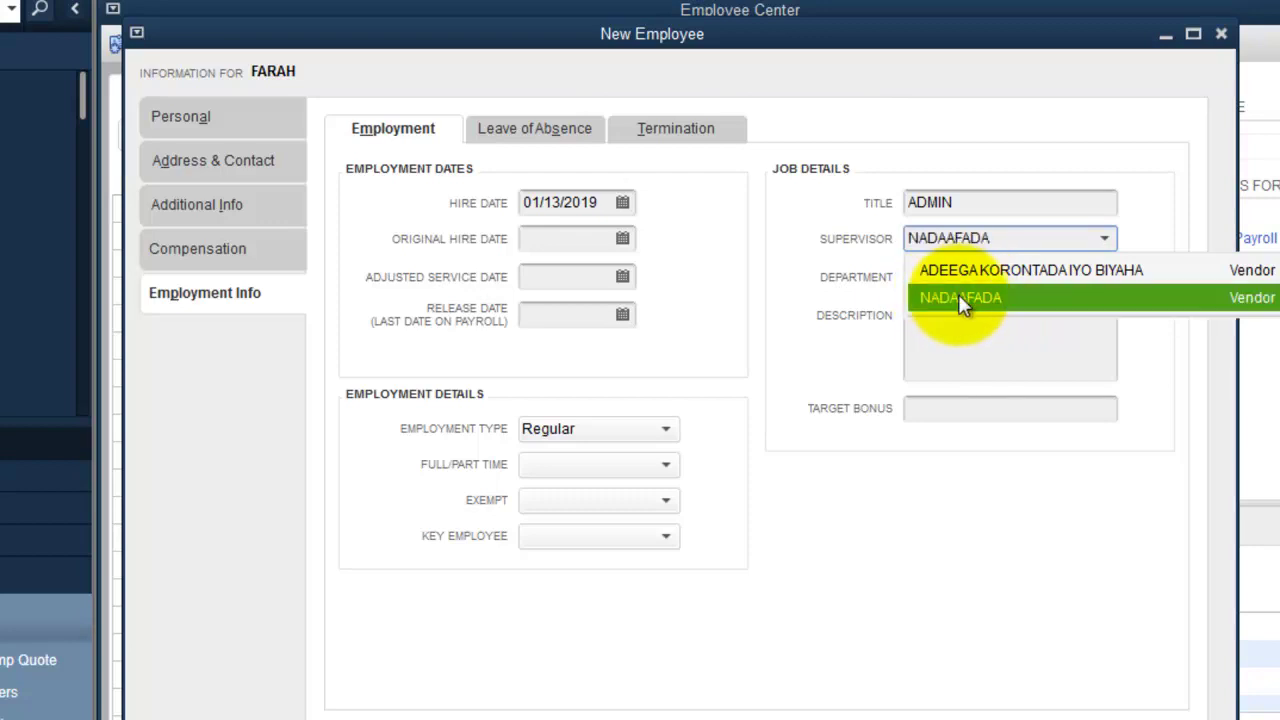
left_click(966, 350)
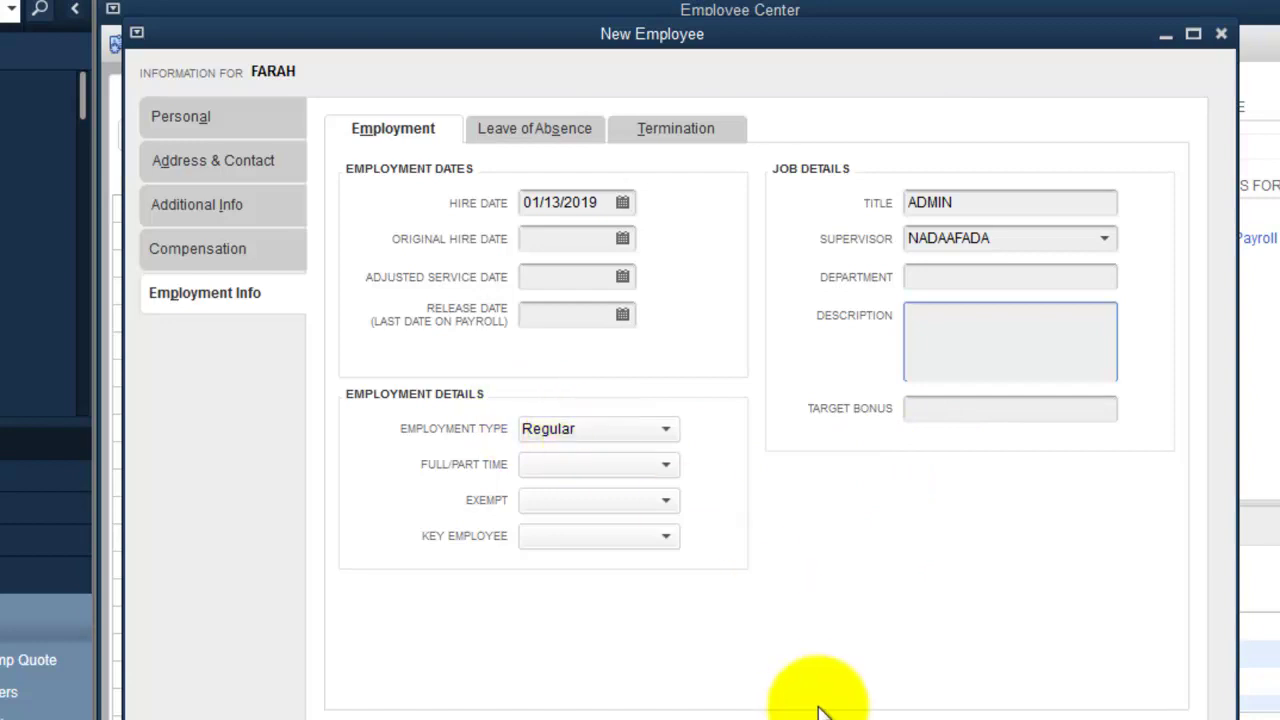
Keep employment type Regular and set the position to Full-time
left_click(660, 444)
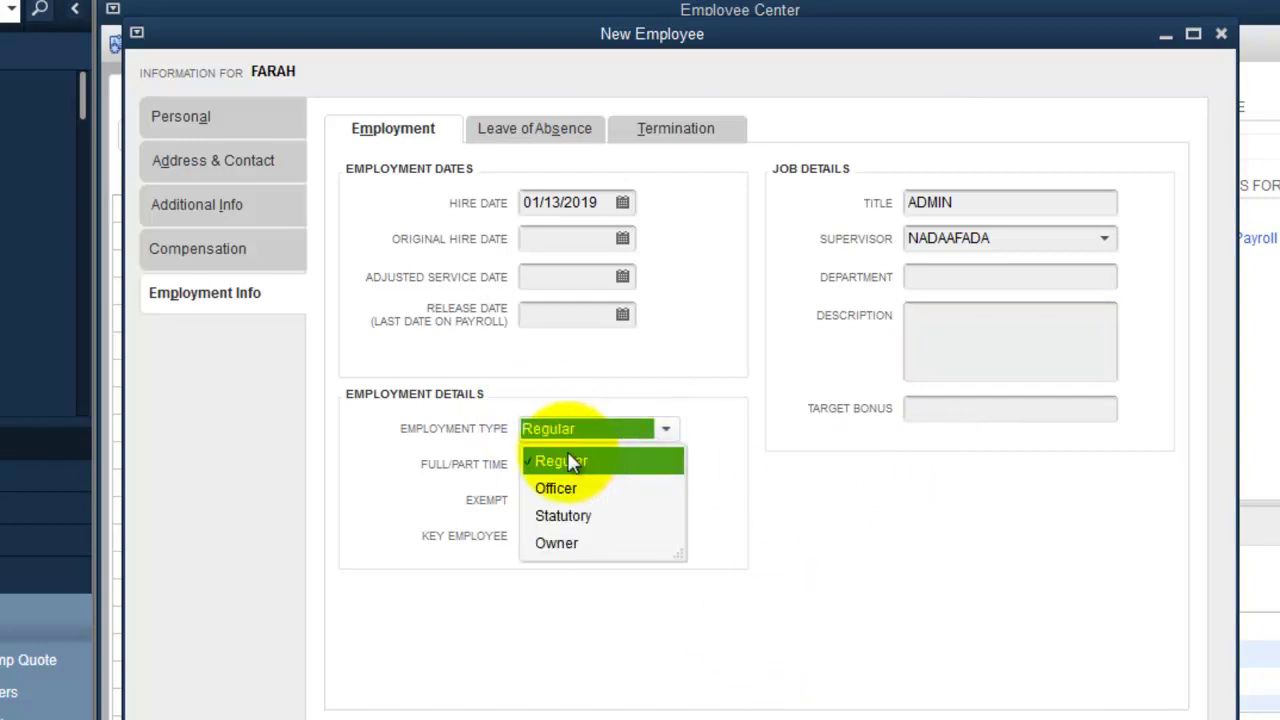
left_click(588, 472)
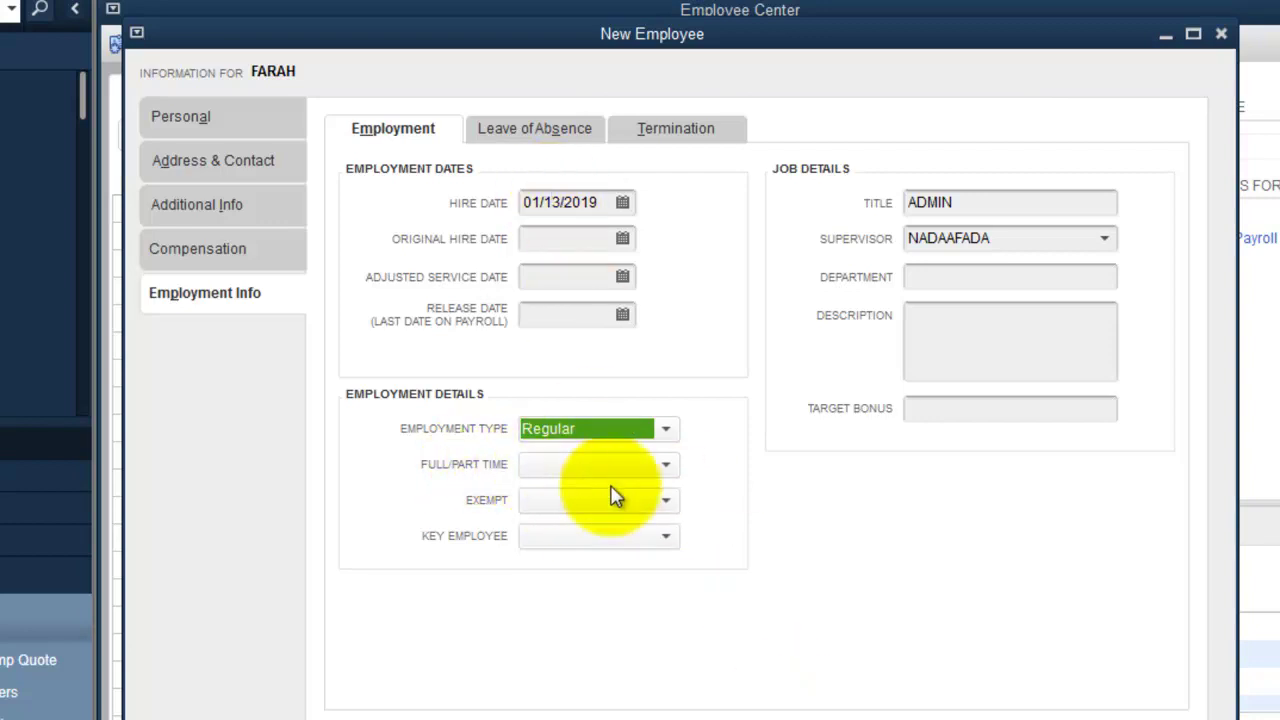
left_click(666, 468)
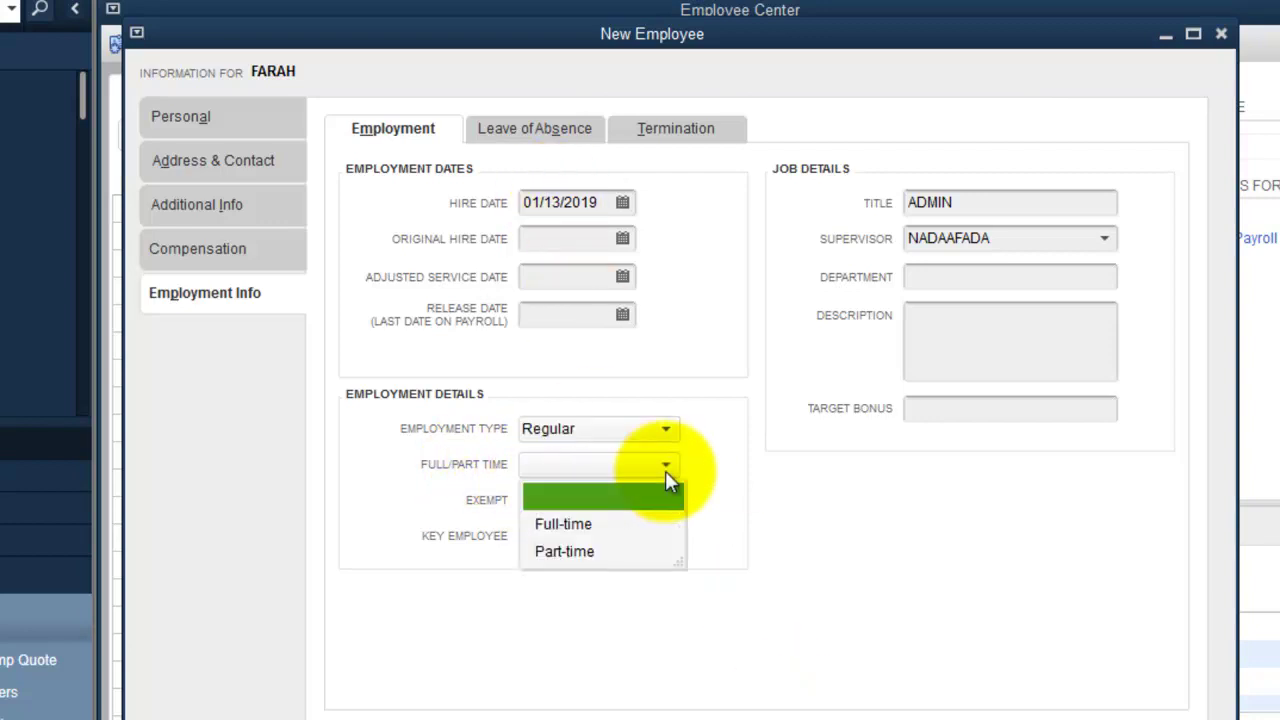
left_click(566, 524)
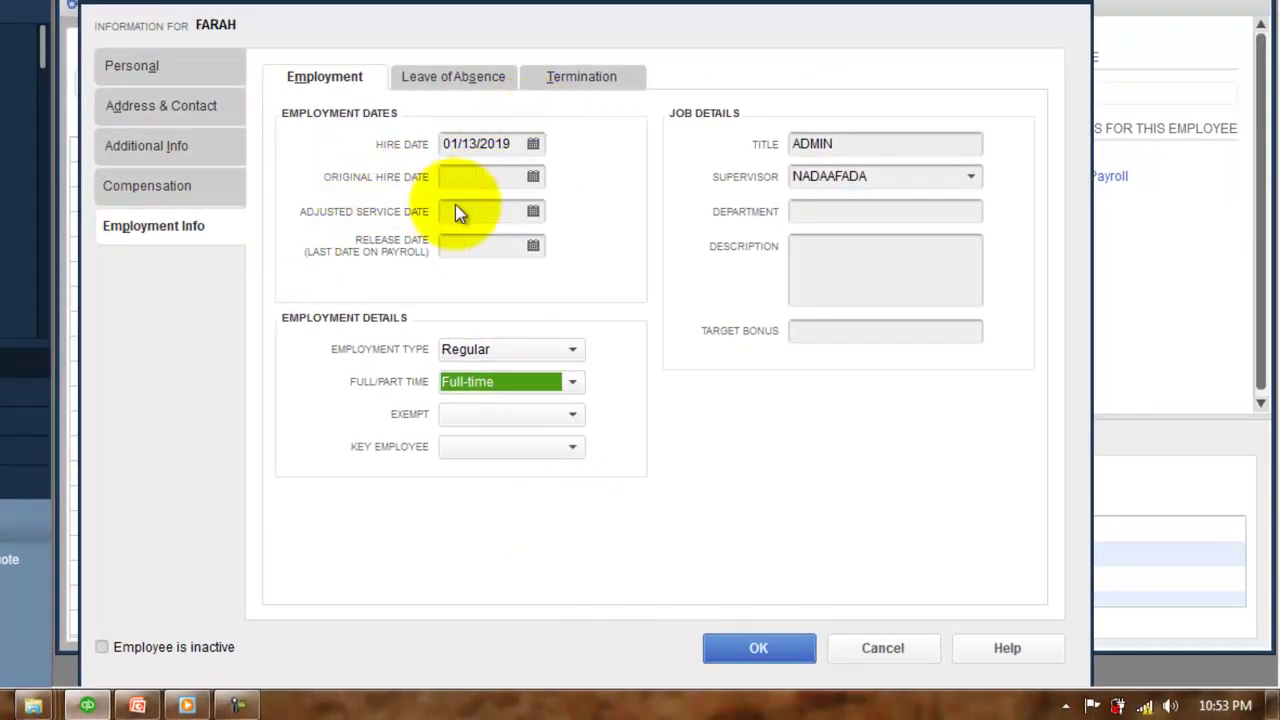
Set original hire date 01/13/2019, adjusted service date 01/30/2019 and release date 01/31/2019
left_click(533, 178)
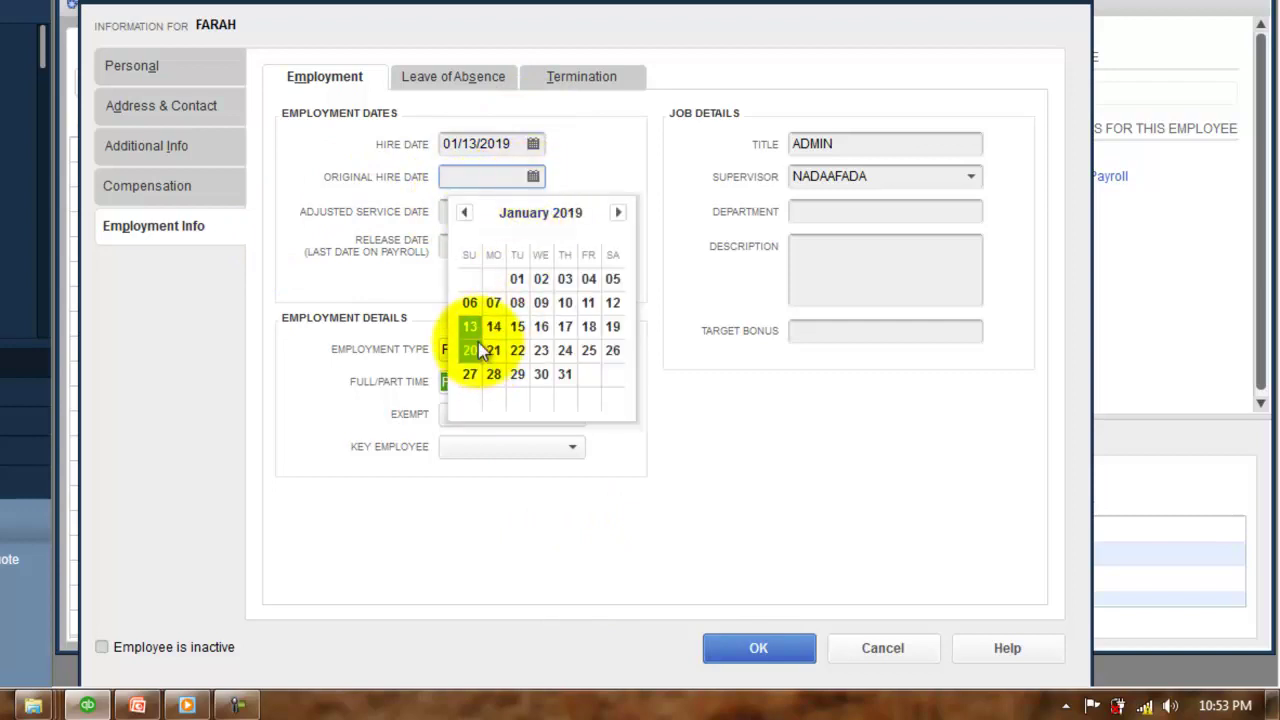
left_click(470, 330)
left_click(533, 211)
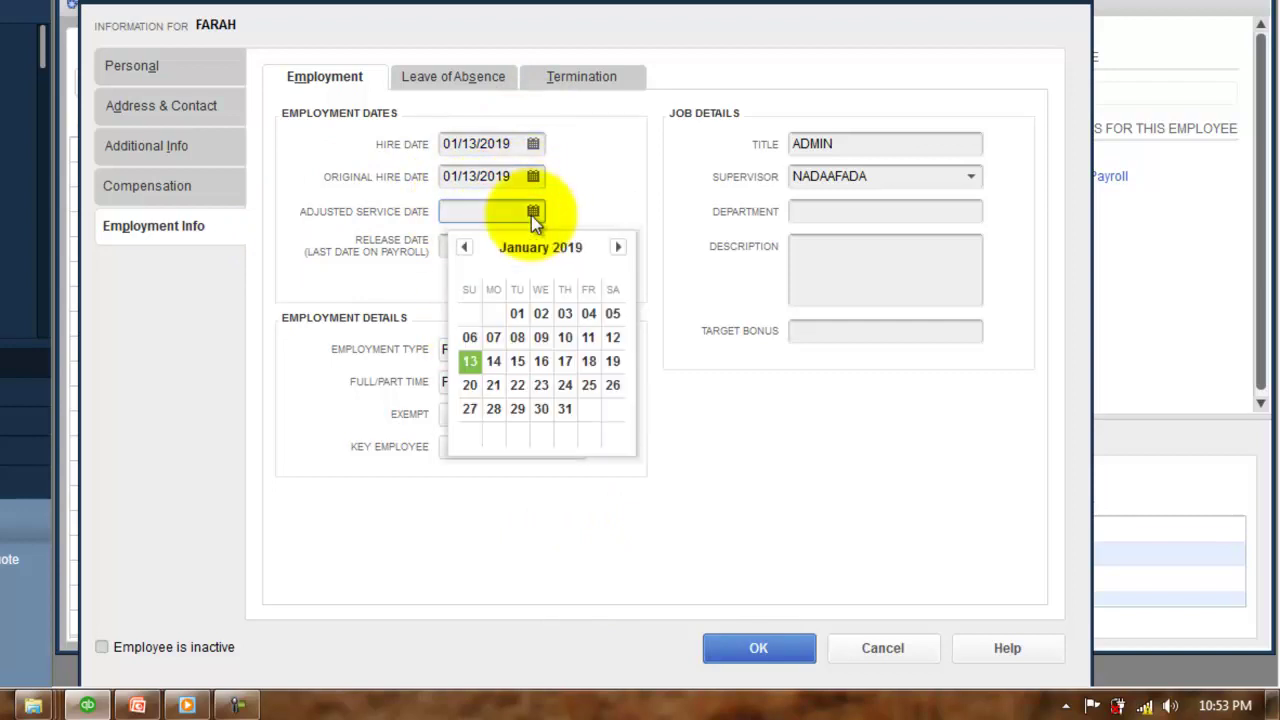
left_click(558, 412)
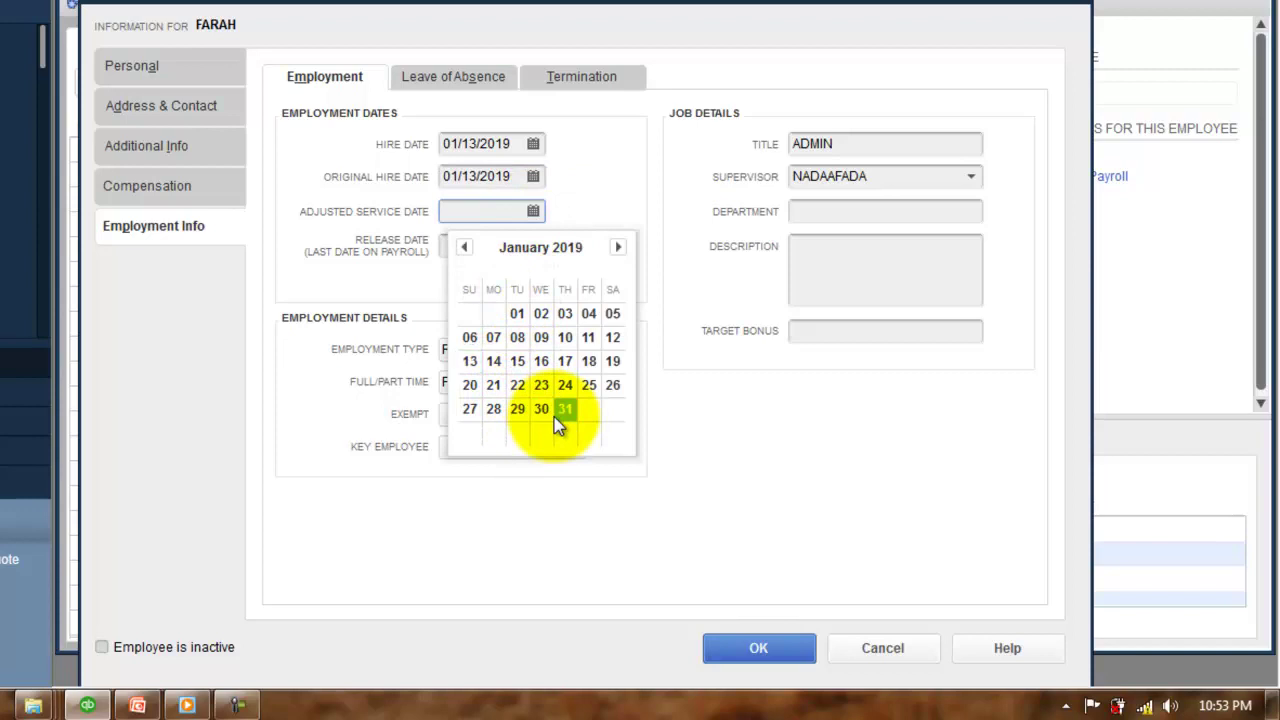
left_click(535, 246)
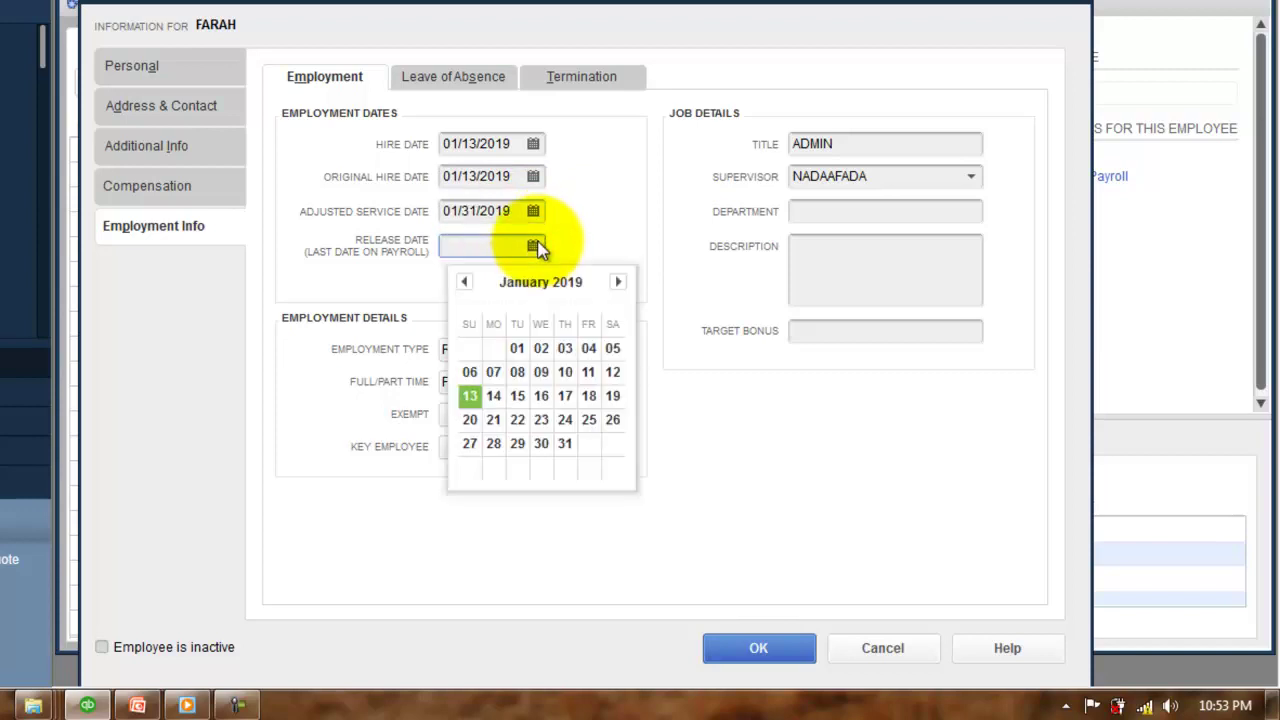
left_click(565, 443)
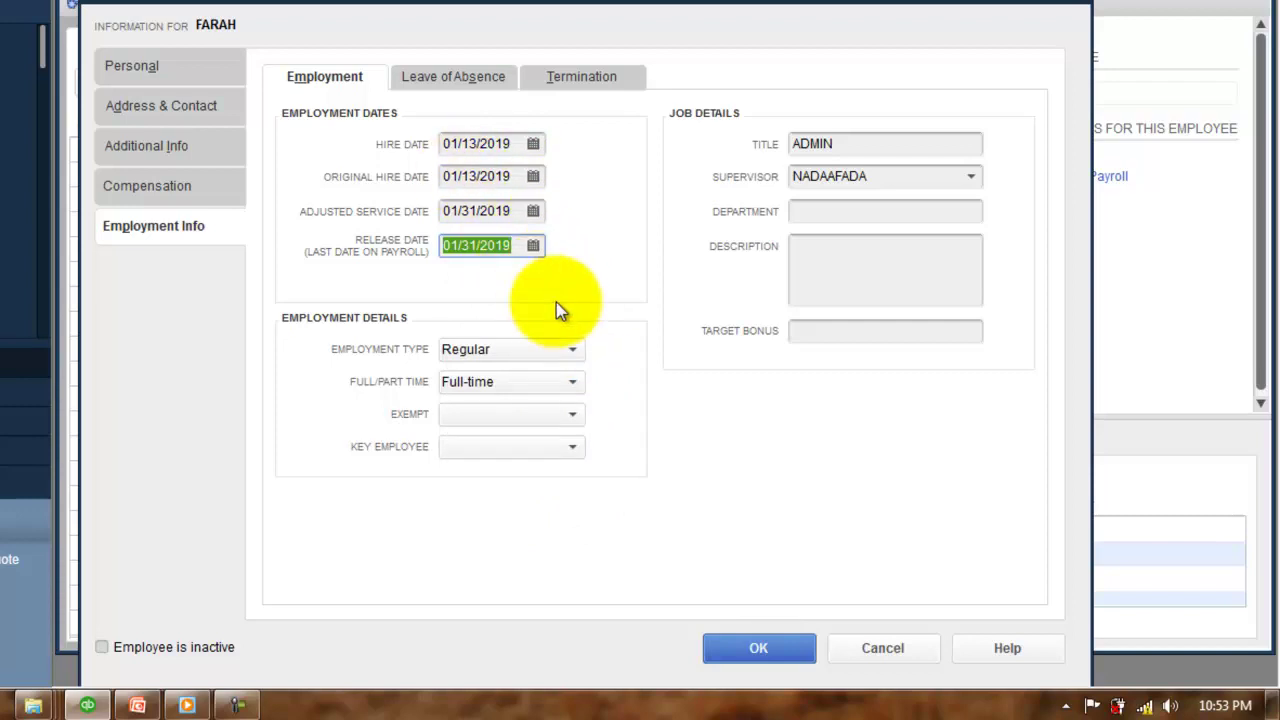
left_click(533, 210)
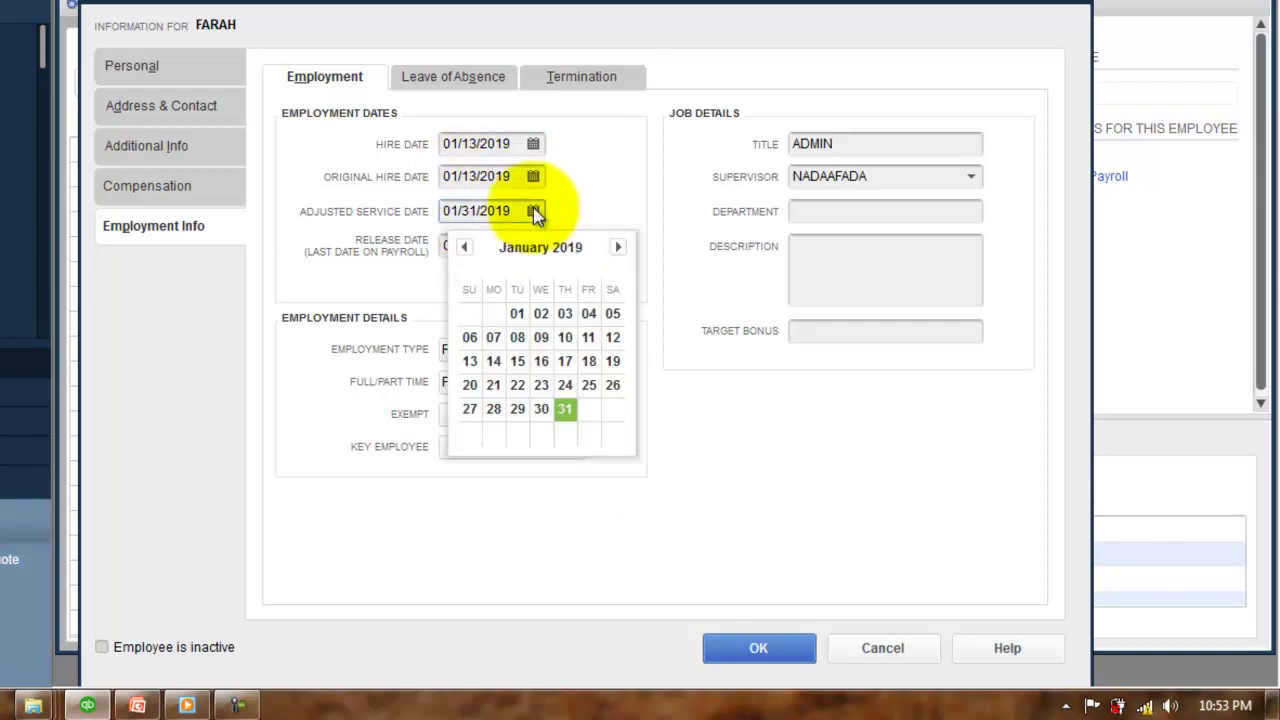
left_click(542, 410)
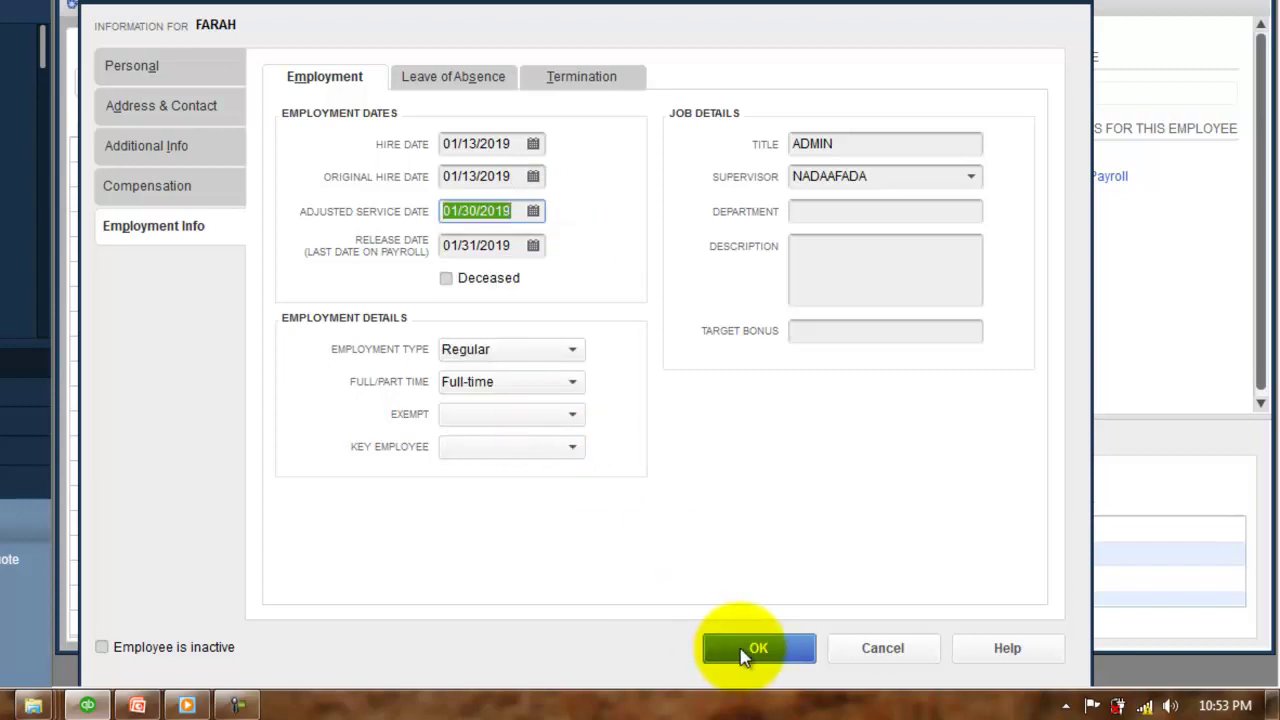
Review the Leave of Absence and Termination tabs, then return to the Personal page
left_click(452, 77)
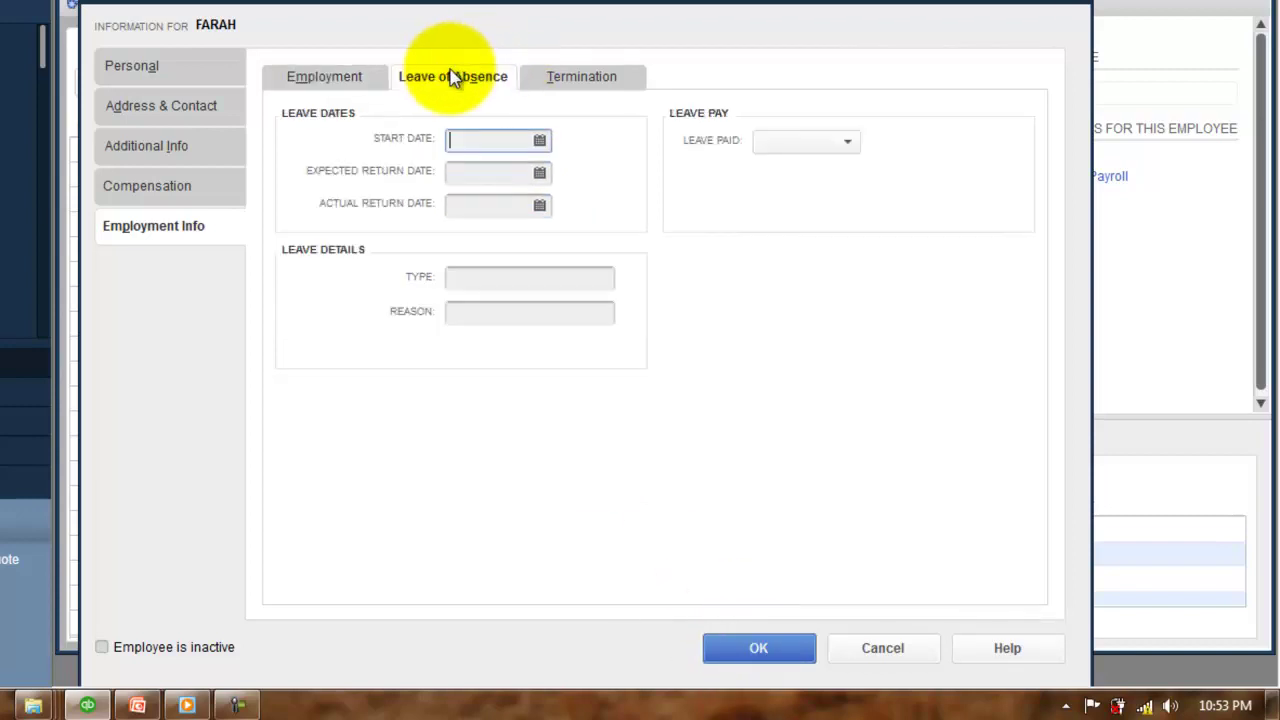
left_click(583, 91)
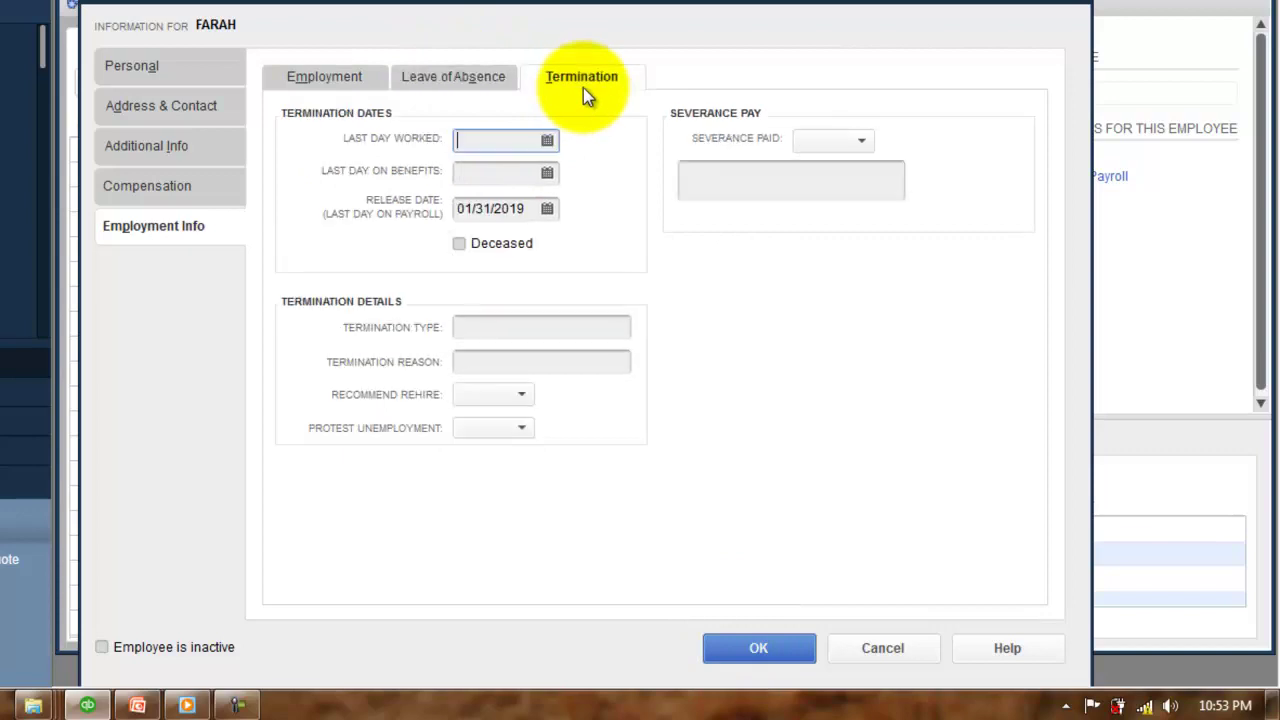
left_click(466, 80)
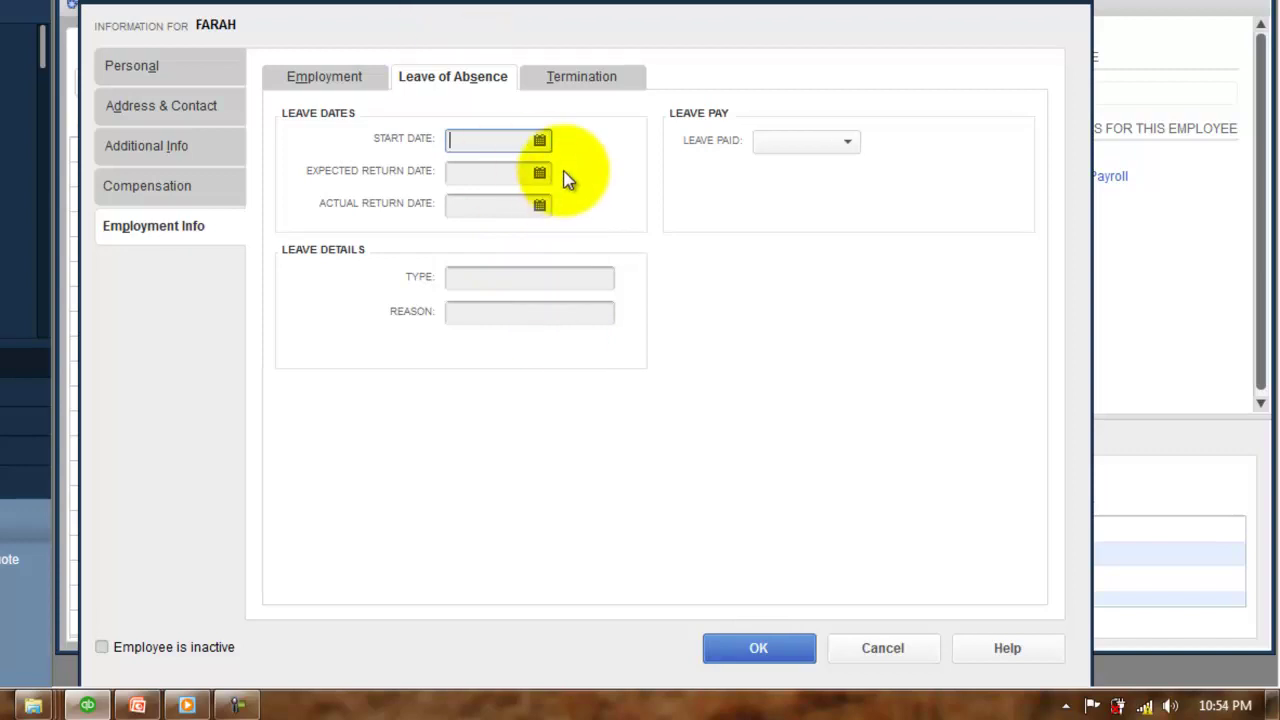
left_click(590, 80)
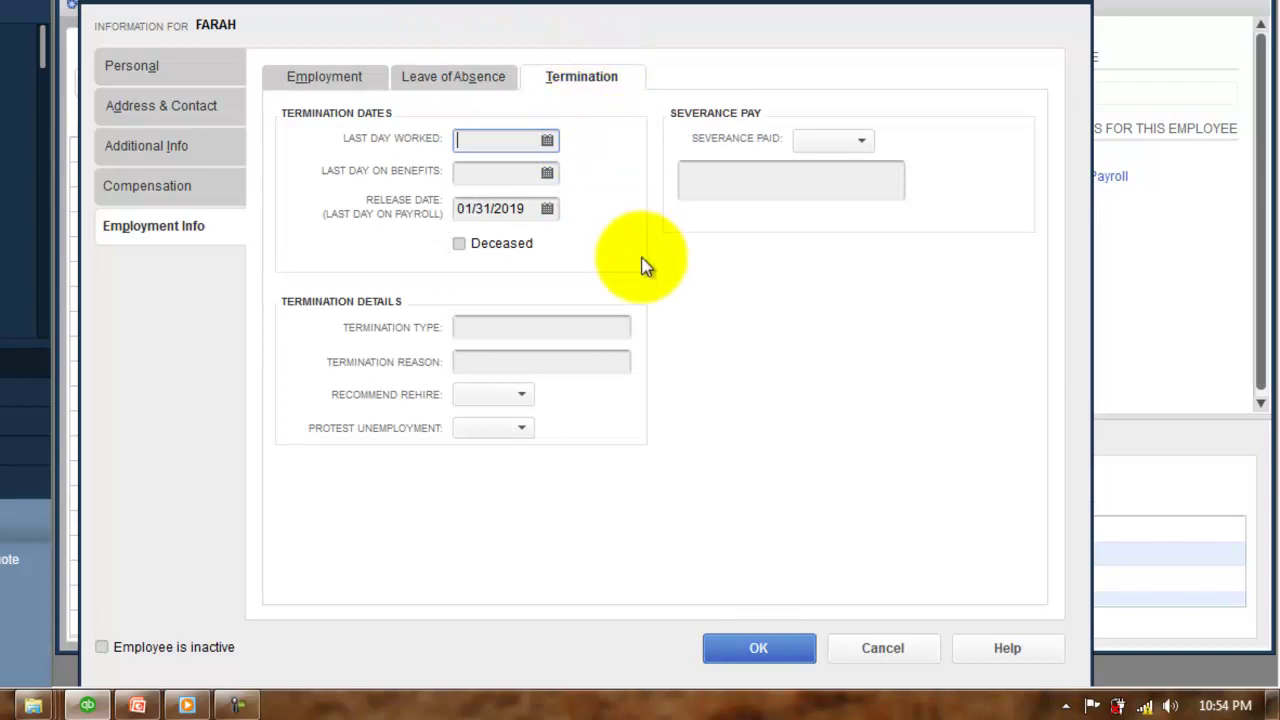
left_click(449, 77)
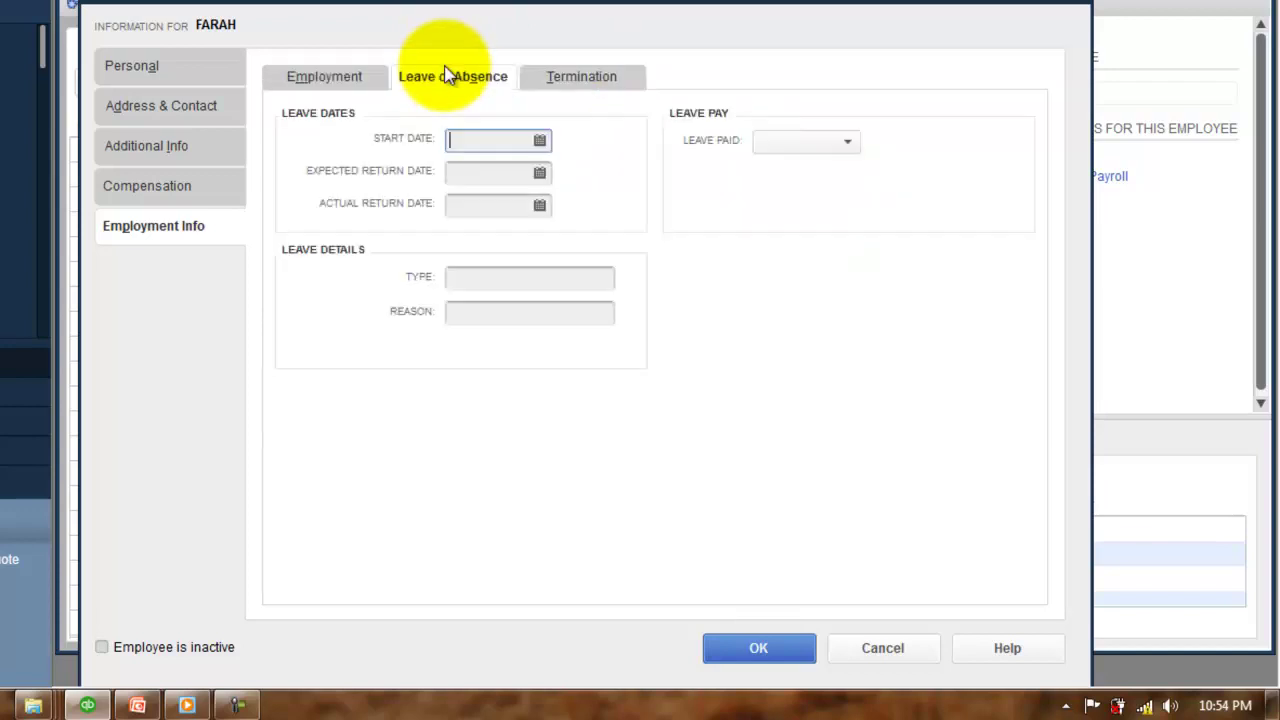
left_click(303, 77)
left_click(145, 72)
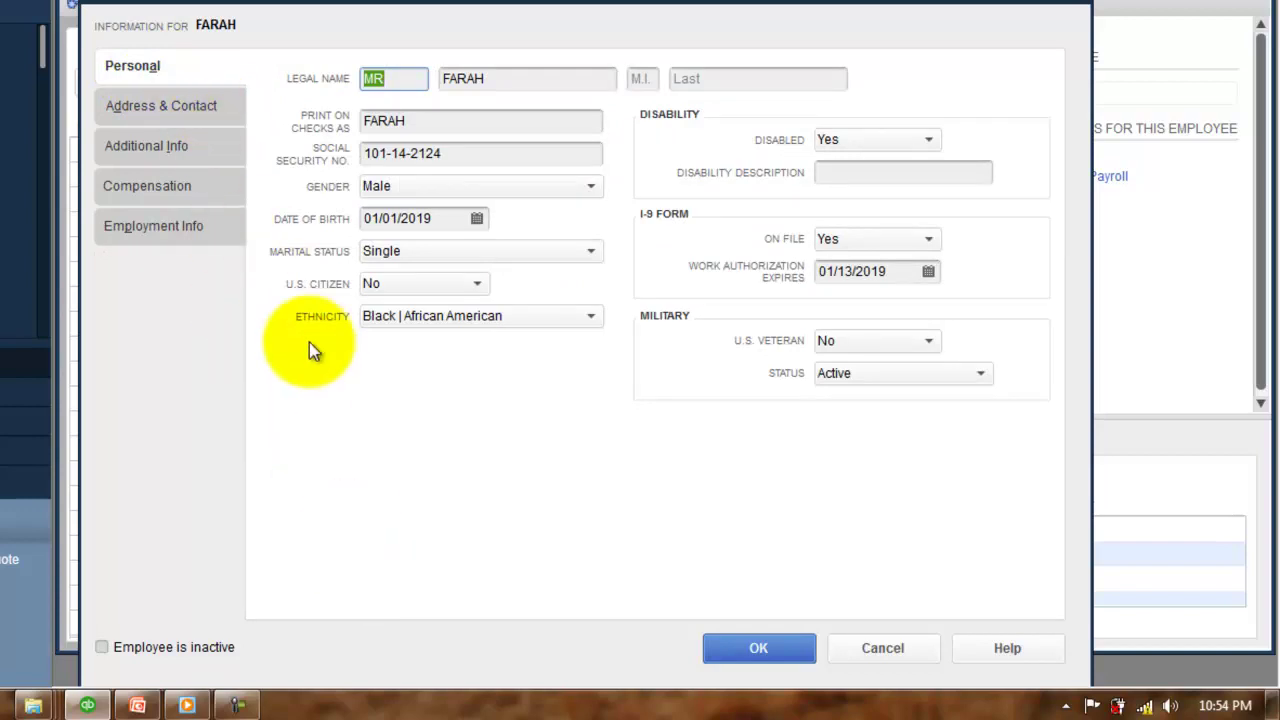
Review the compensation, employment, additional info and address pages, then save the employee with OK
left_click(152, 197)
left_click(158, 227)
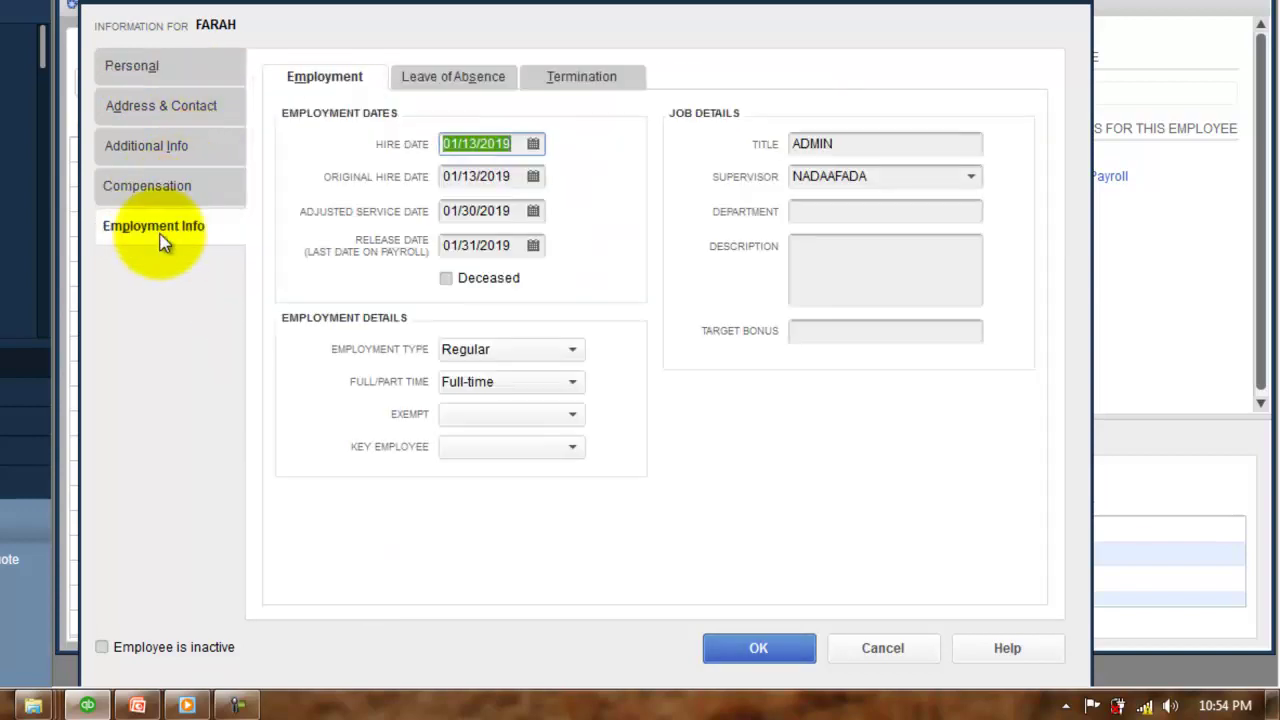
left_click(142, 148)
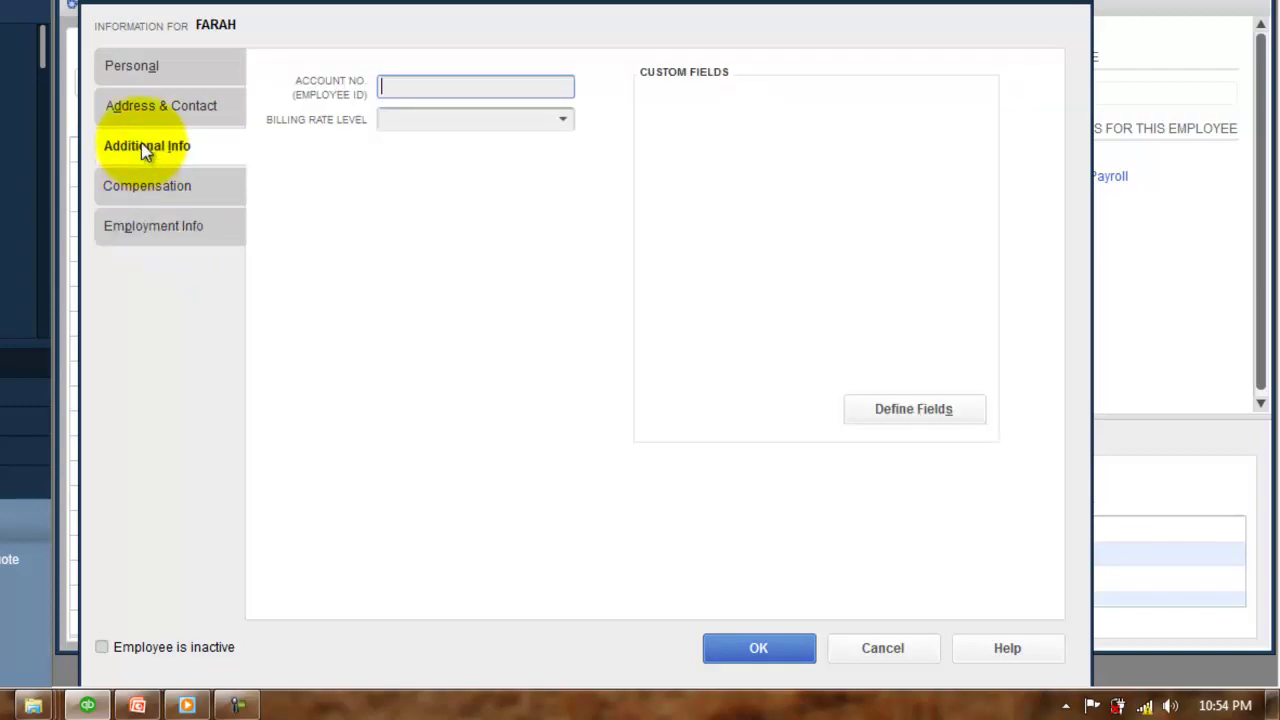
left_click(140, 118)
left_click(133, 70)
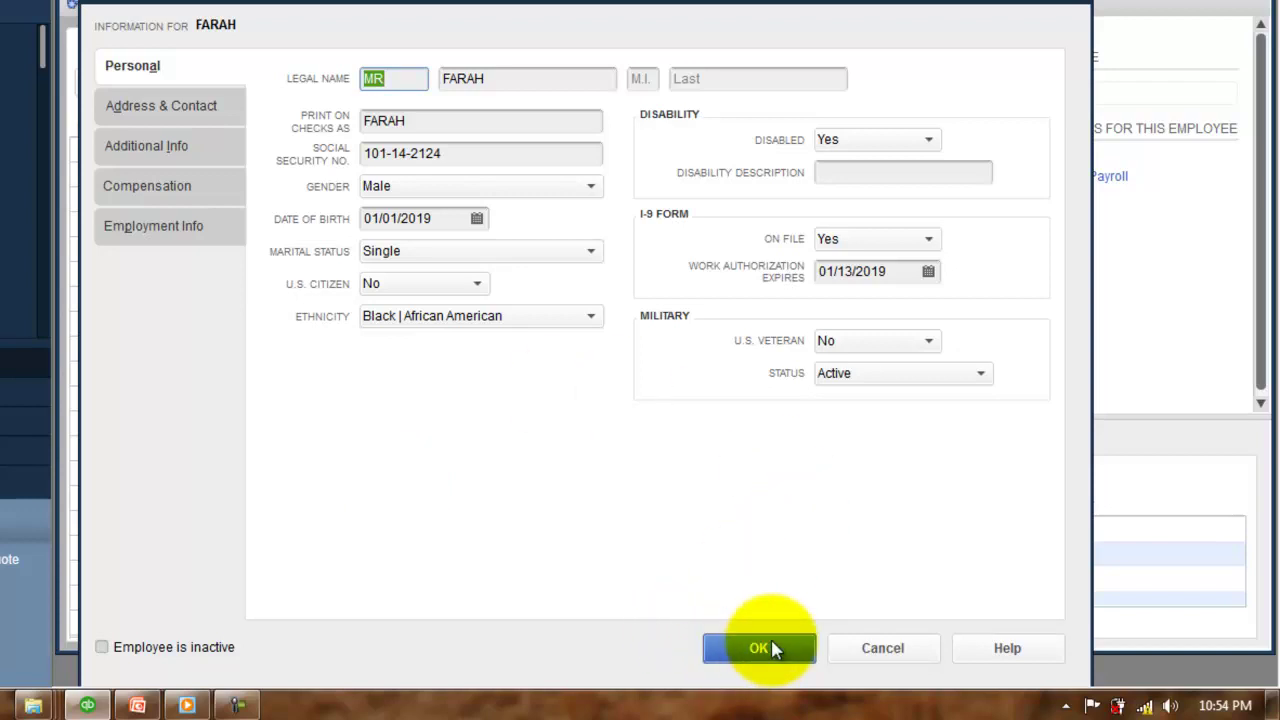
left_click(746, 655)
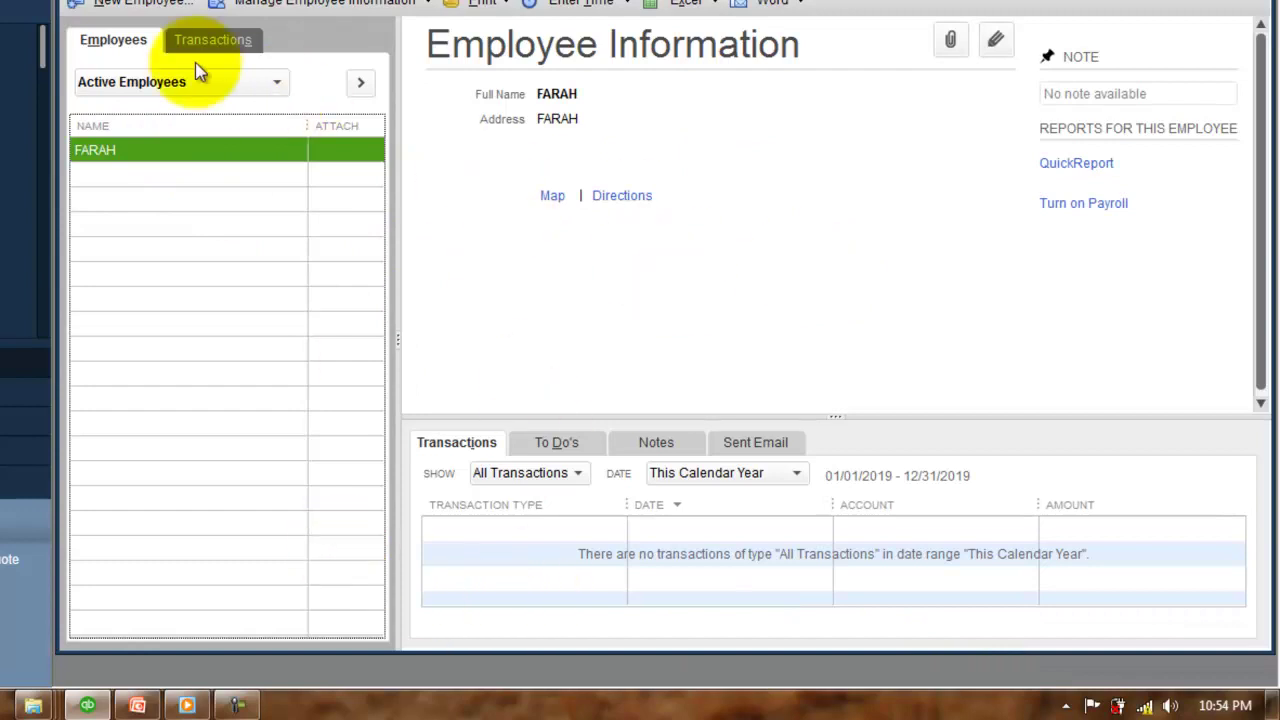
Start a new employee with title MRS, the first name, print-on-checks name and SSN
left_click(135, 8)
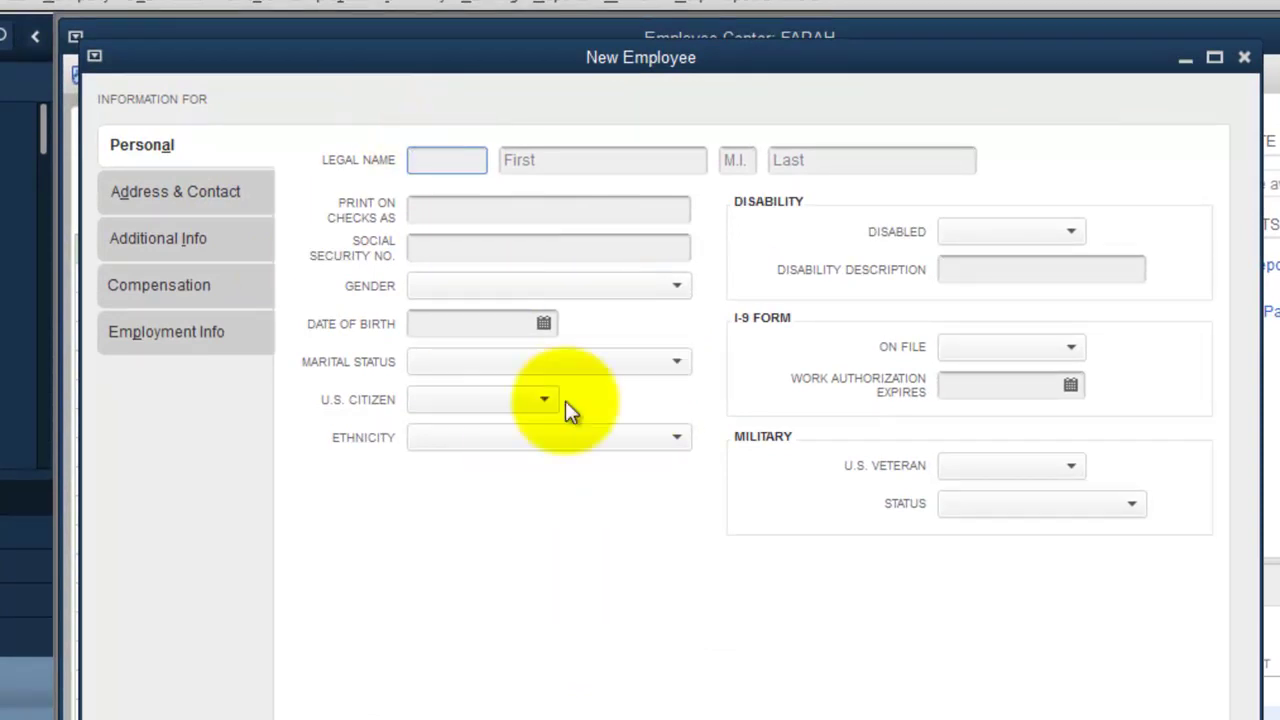
type("MRS")
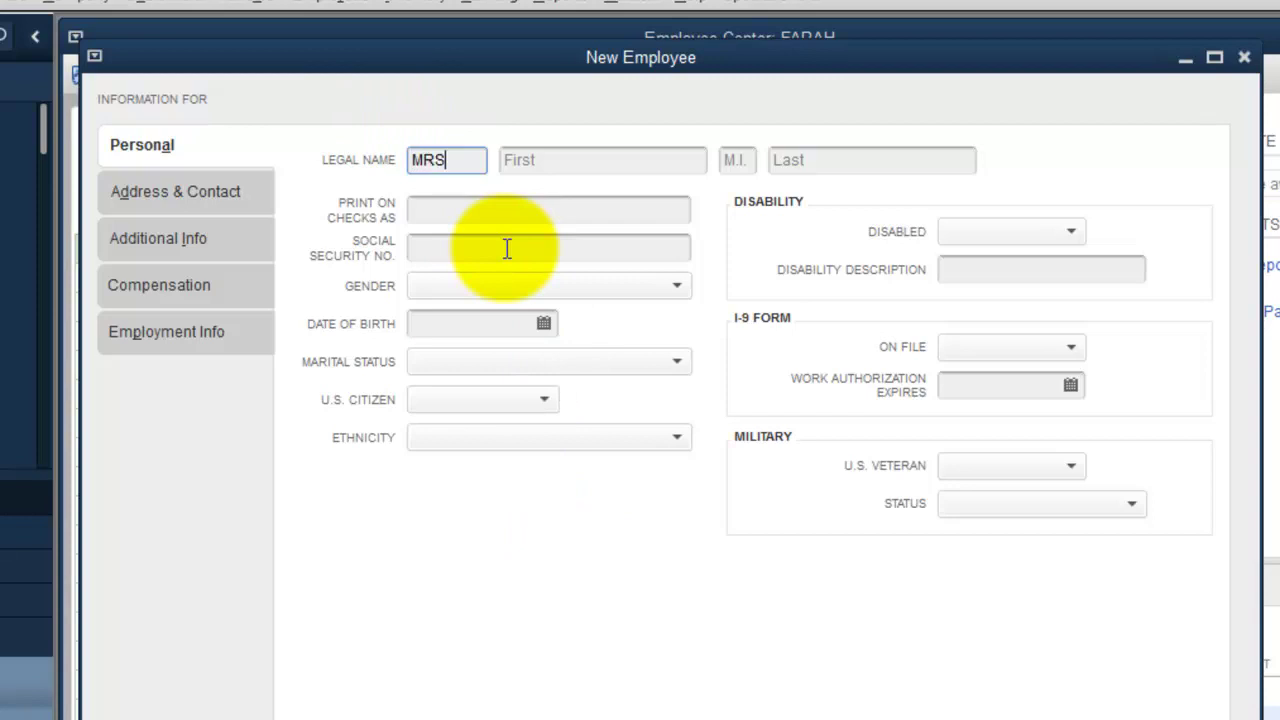
left_click(535, 160)
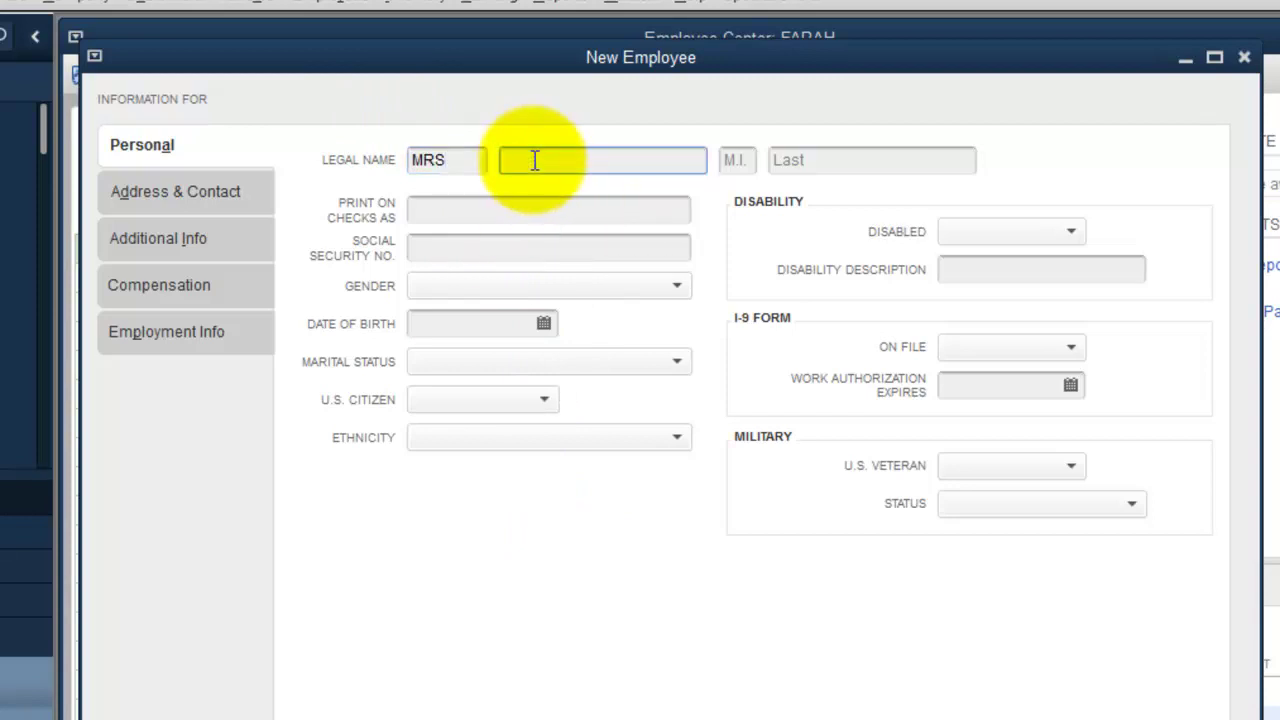
type("AYAN")
left_click(469, 212)
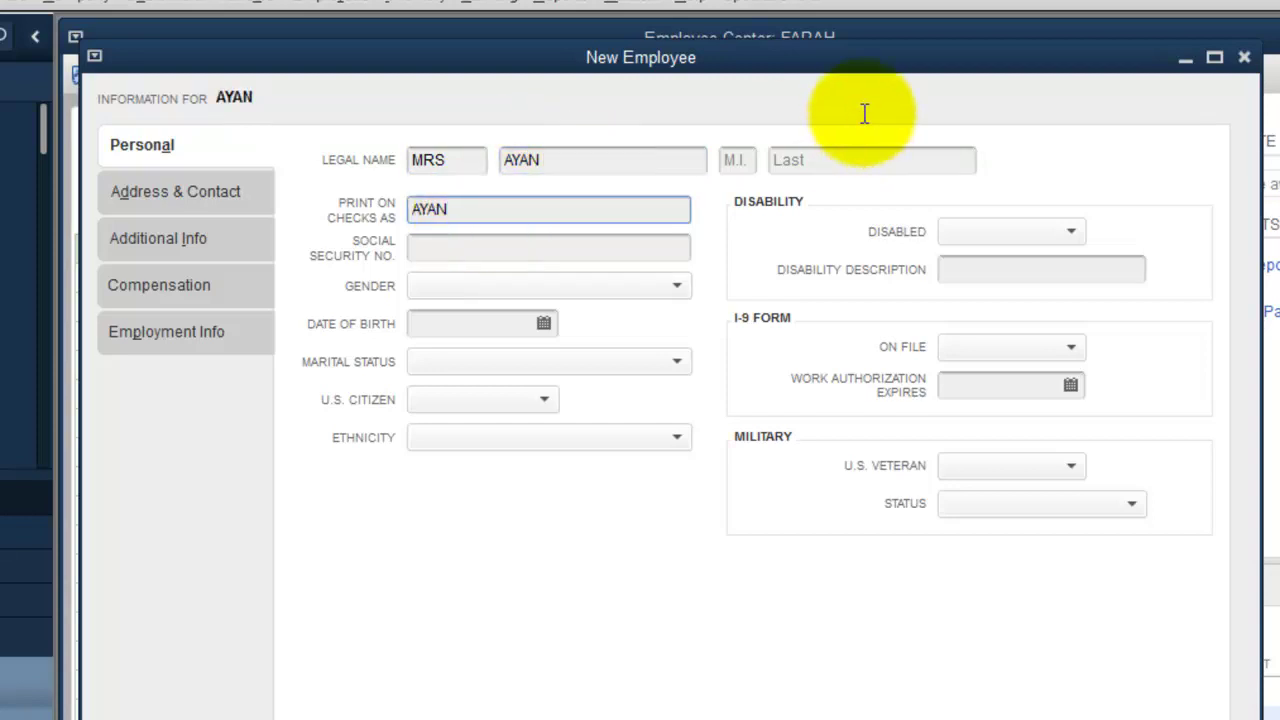
left_click(428, 256)
type("102")
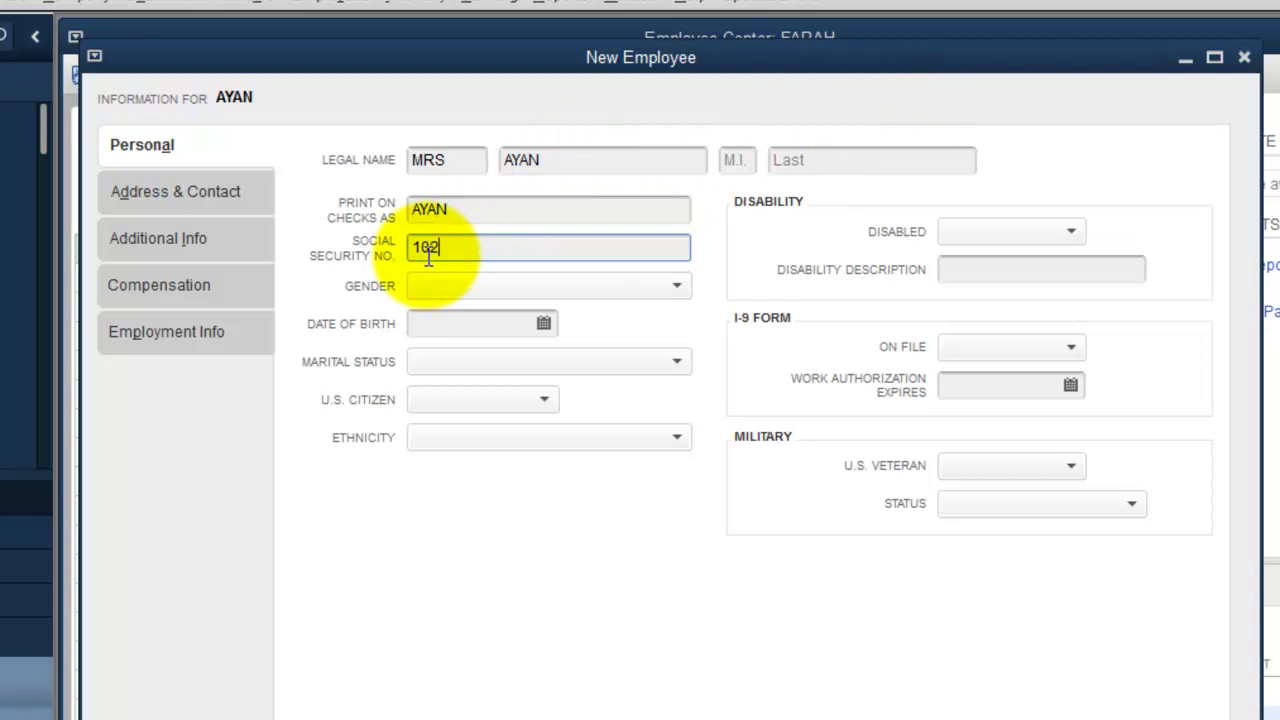
type("-124-124")
Set gender Female, birth date 01/02/2019, Married, U.S. citizen and ethnicity White
left_click(483, 288)
left_click(466, 350)
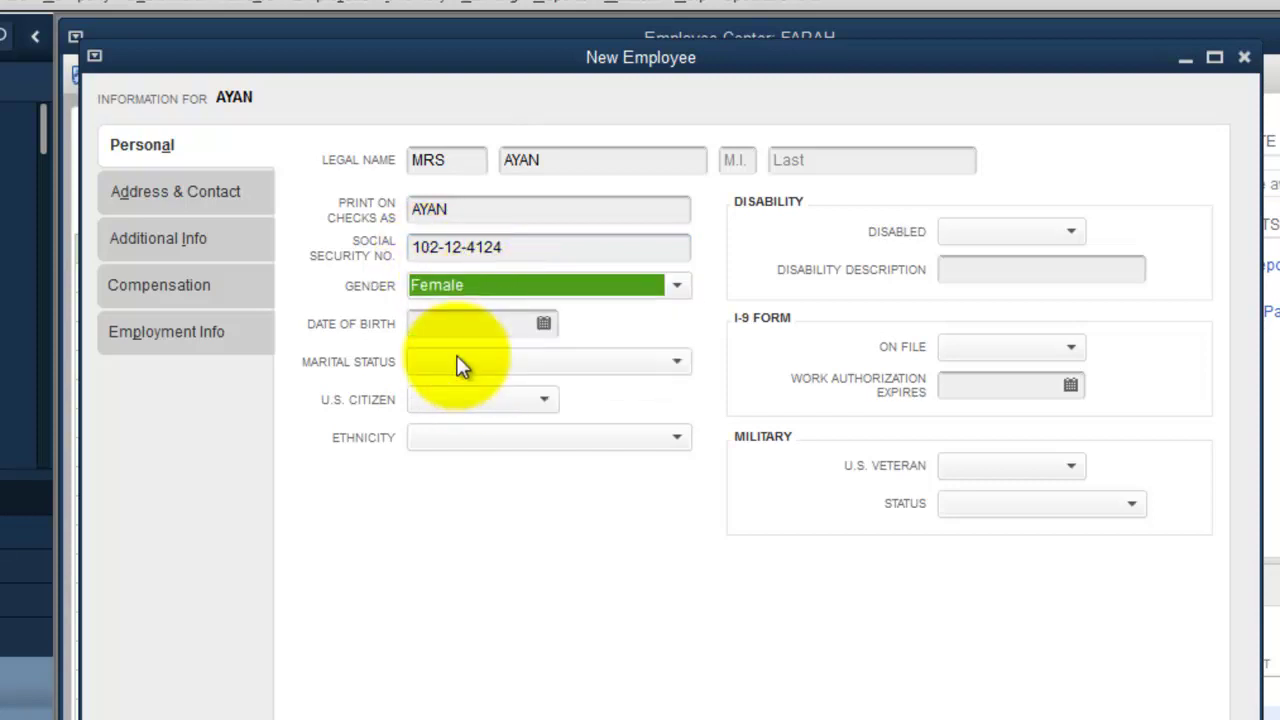
left_click(541, 323)
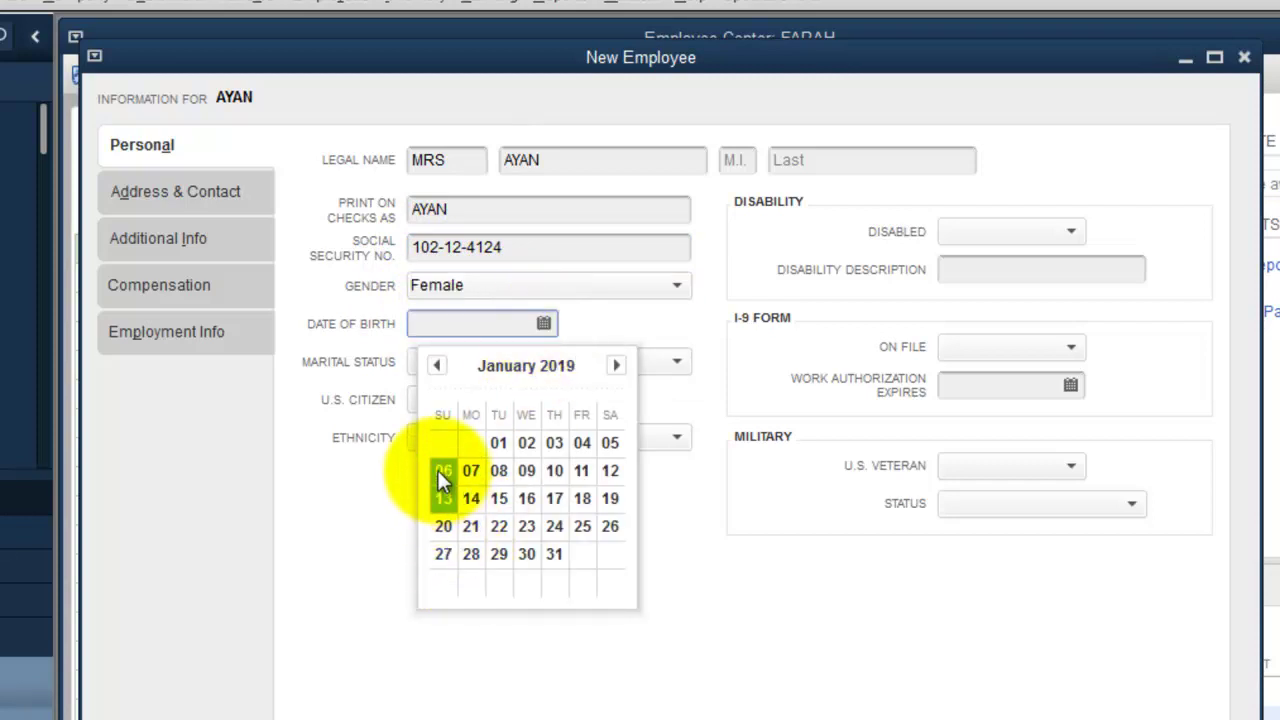
left_click(526, 442)
left_click(510, 360)
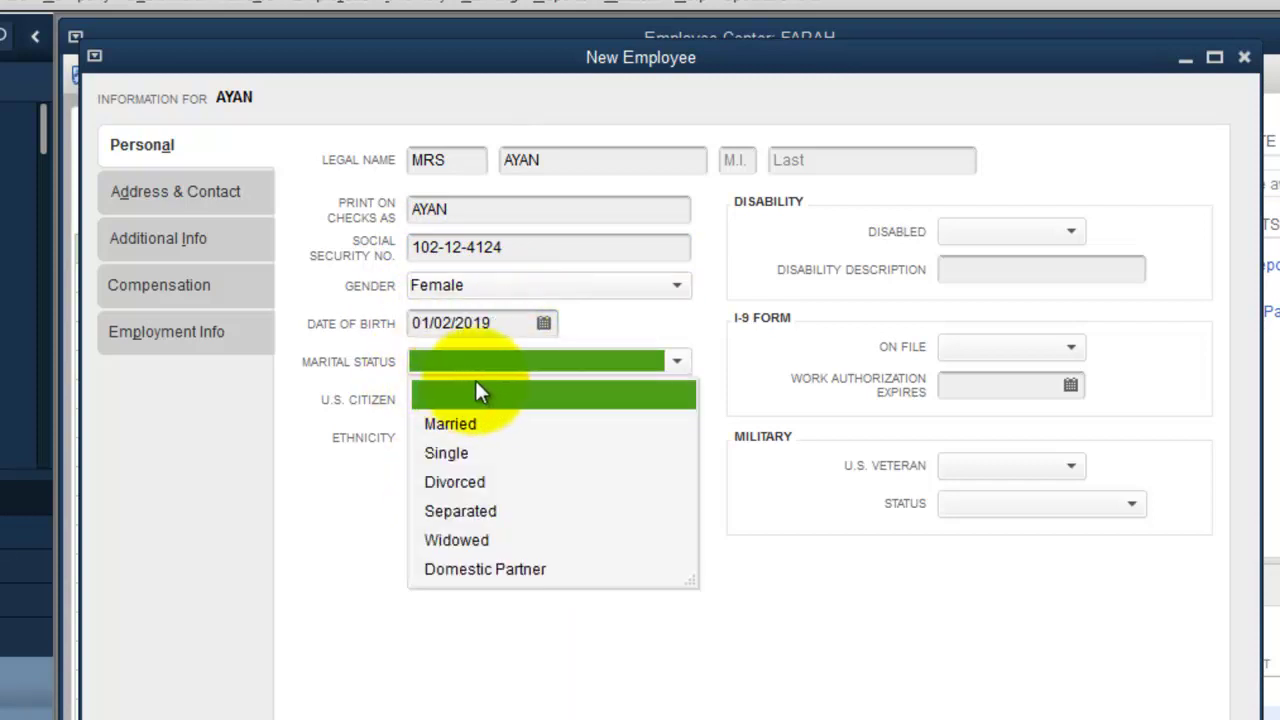
left_click(458, 431)
left_click(549, 402)
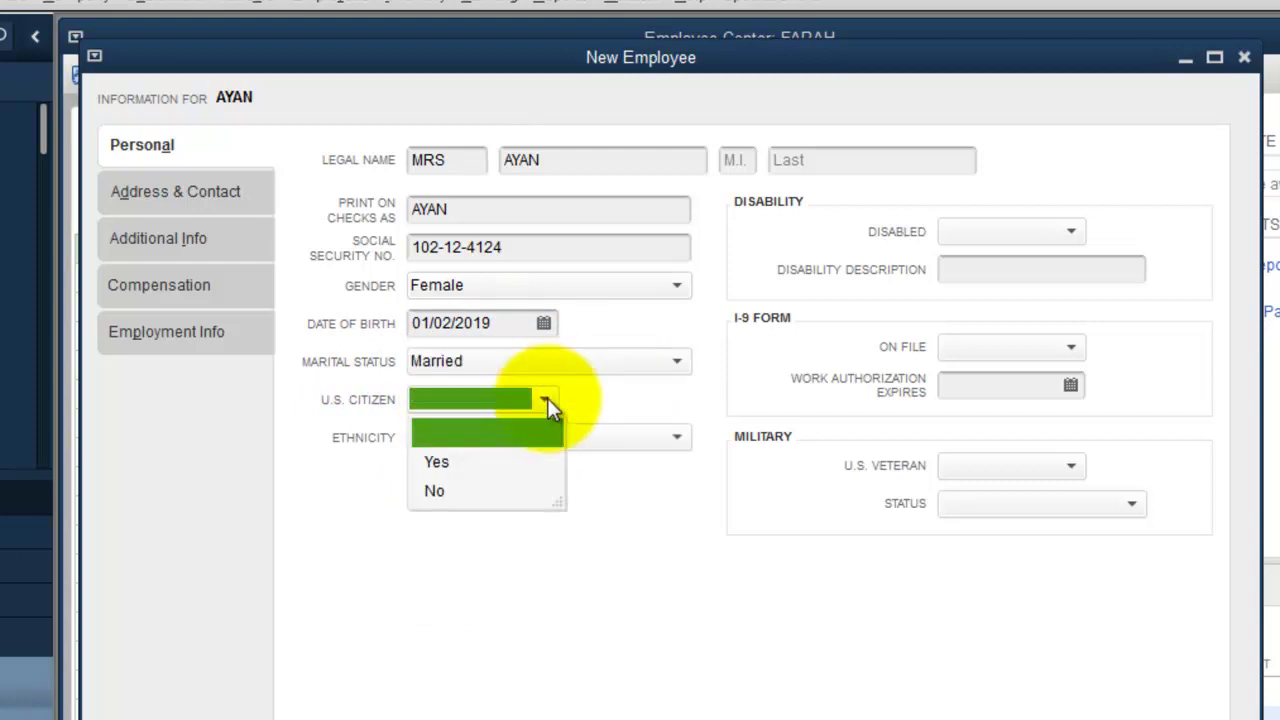
left_click(457, 463)
left_click(672, 440)
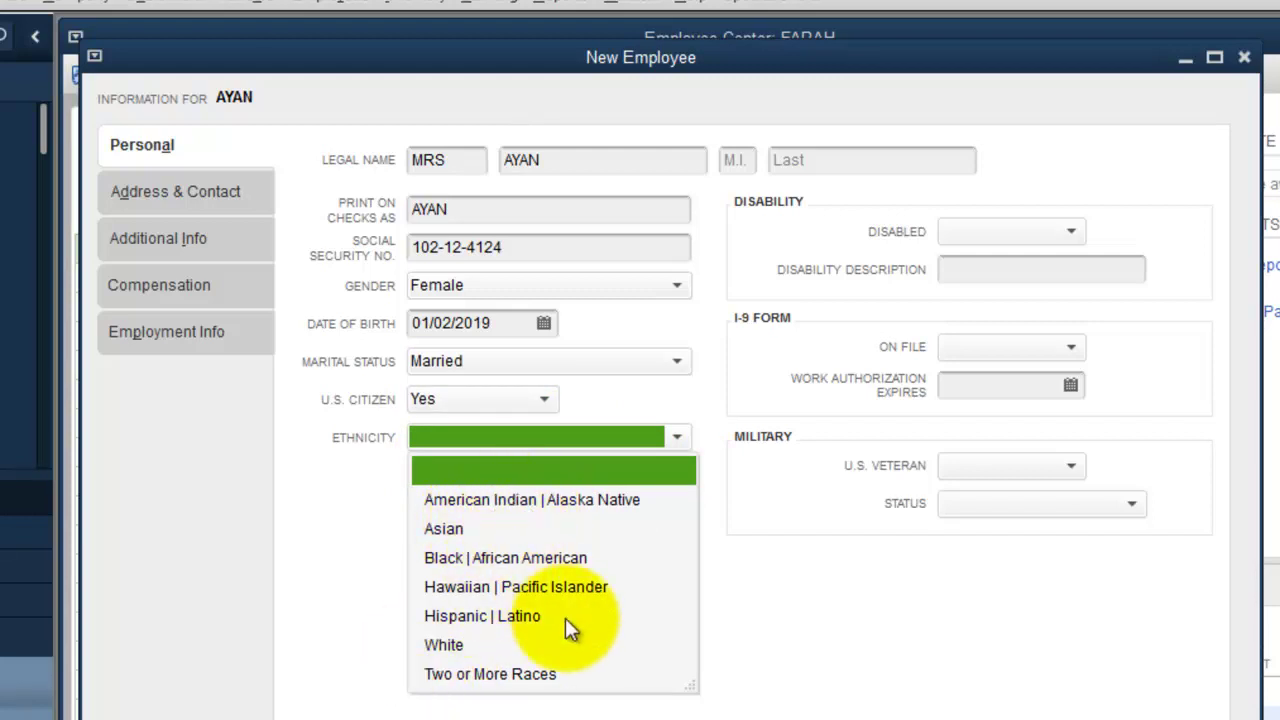
left_click(449, 651)
left_click(449, 651)
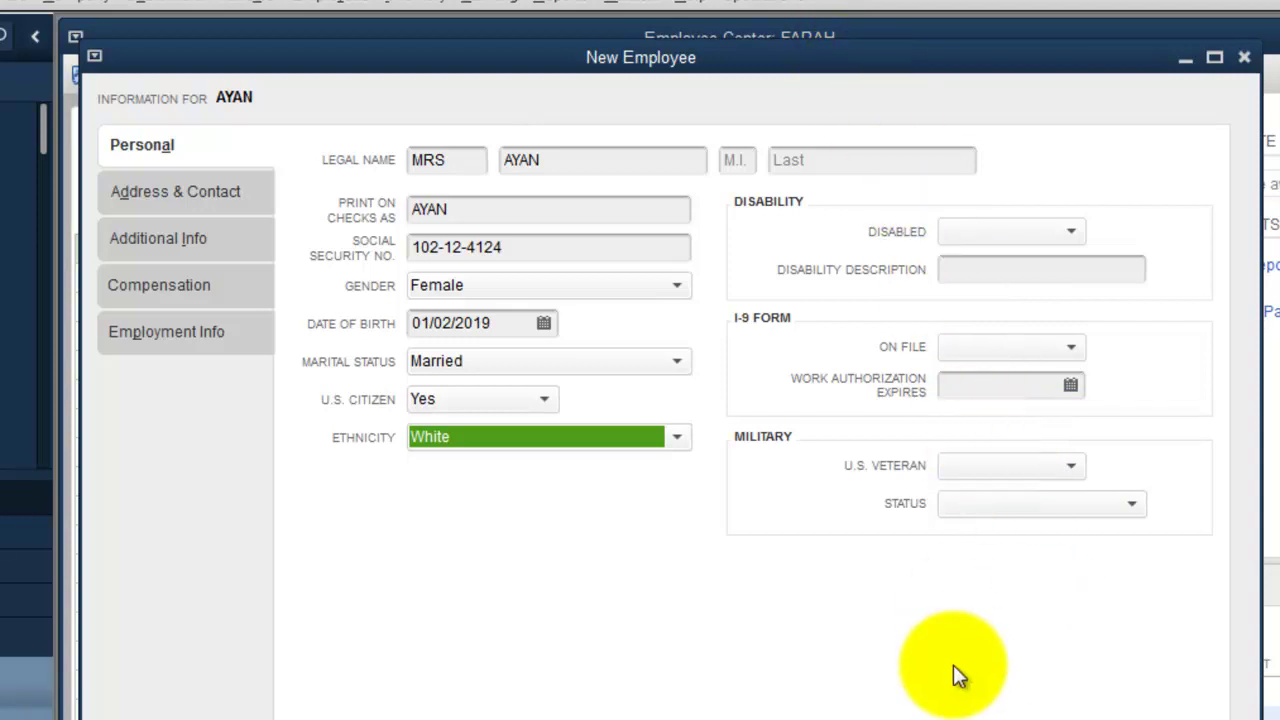
Set work authorization expiry to 01/13/2019 and mark the employee a veteran with status Active
left_click(1072, 385)
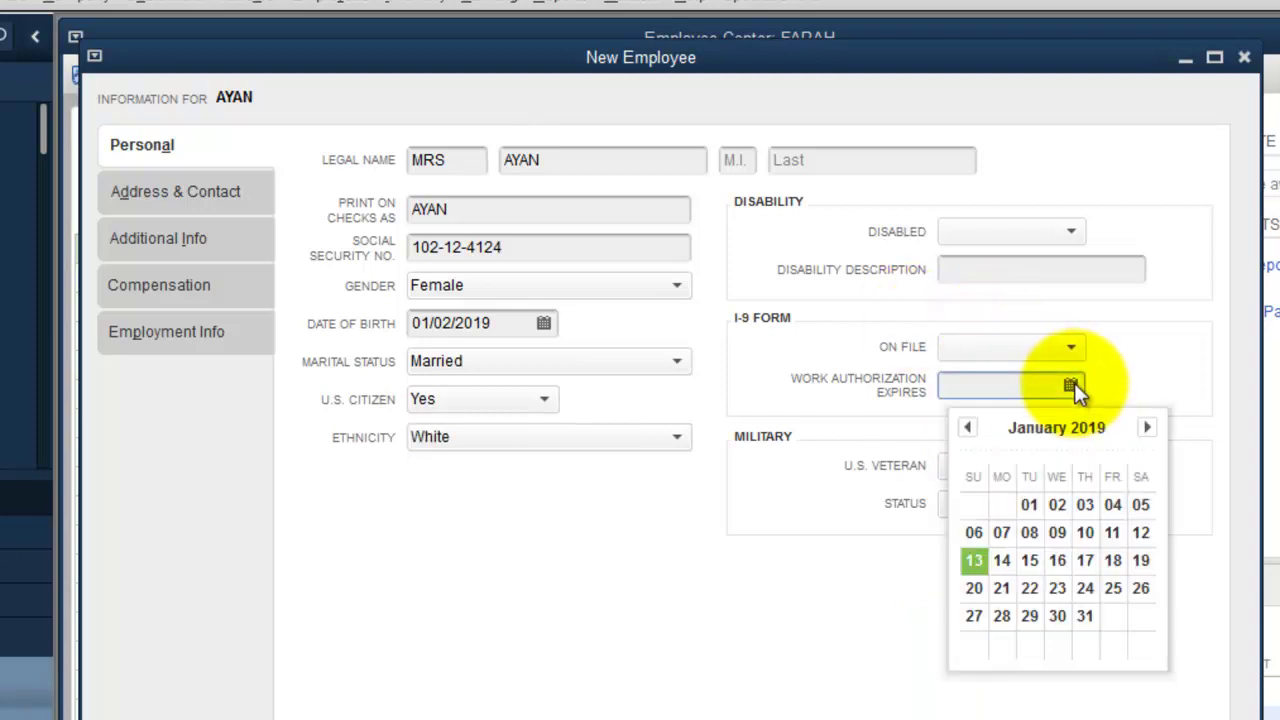
left_click(1055, 616)
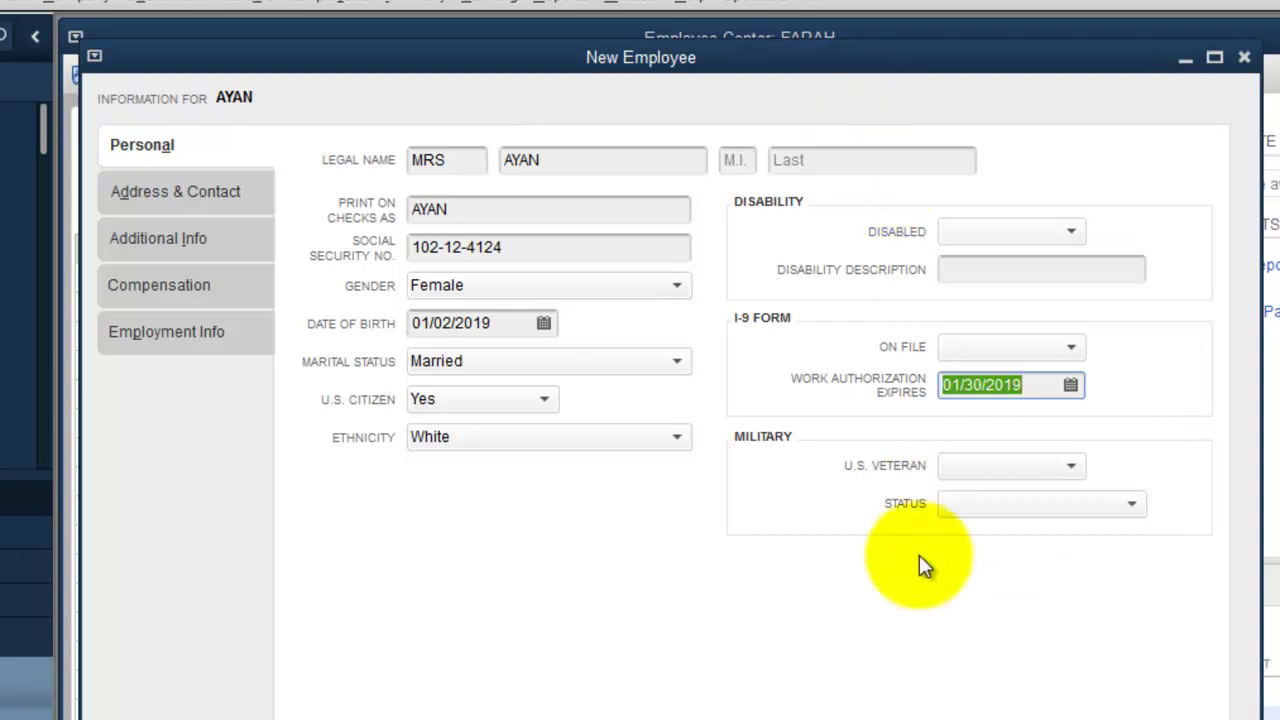
left_click(1071, 387)
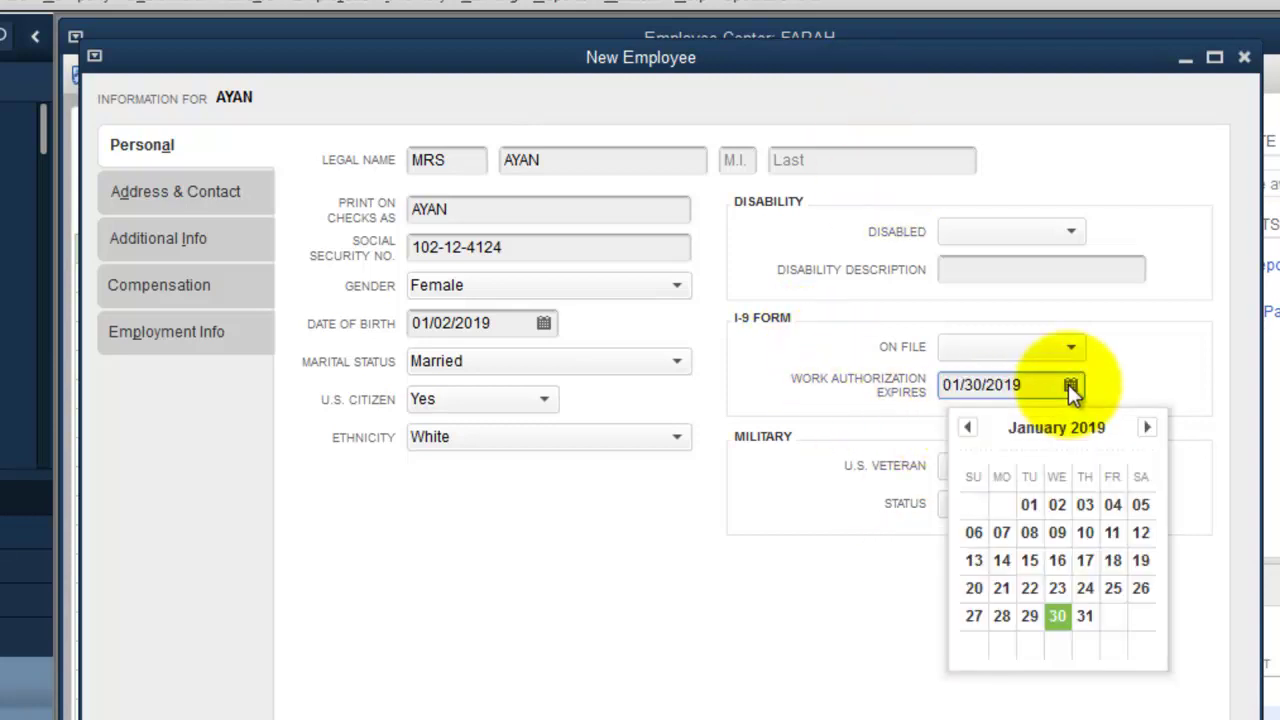
left_click(973, 561)
left_click(1068, 470)
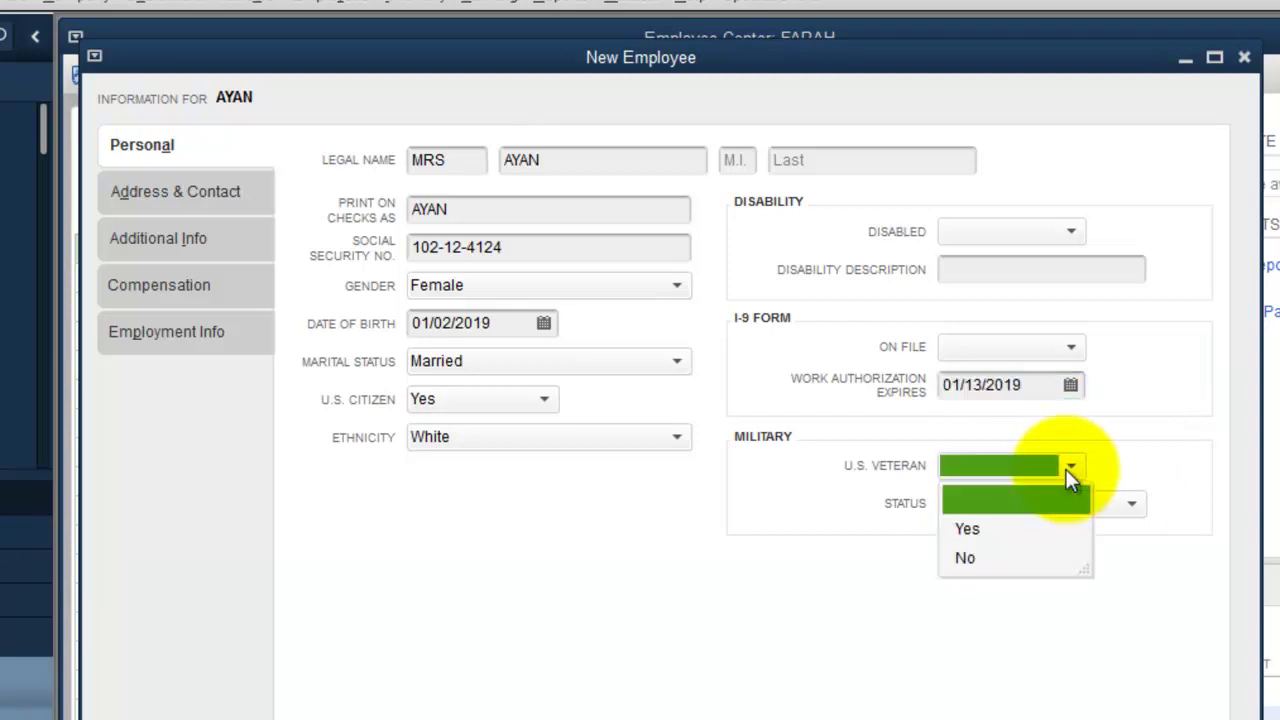
left_click(975, 532)
left_click(1128, 505)
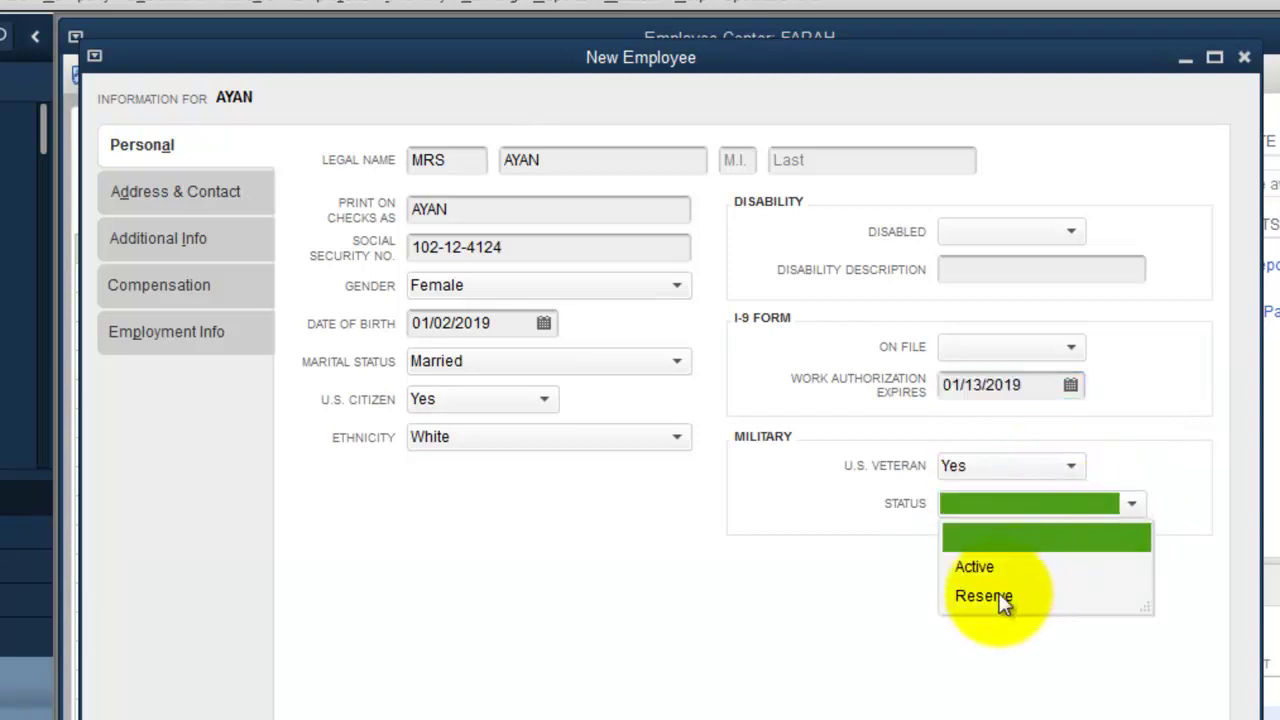
left_click(968, 566)
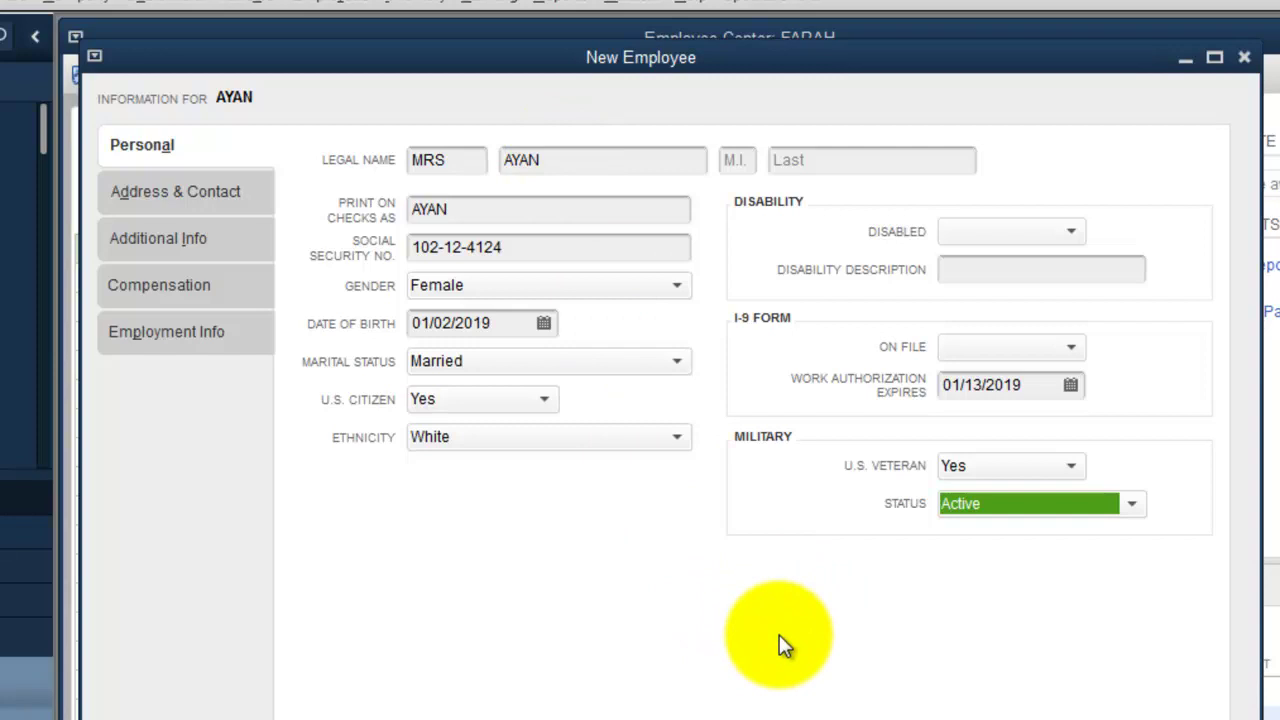
left_click(151, 199)
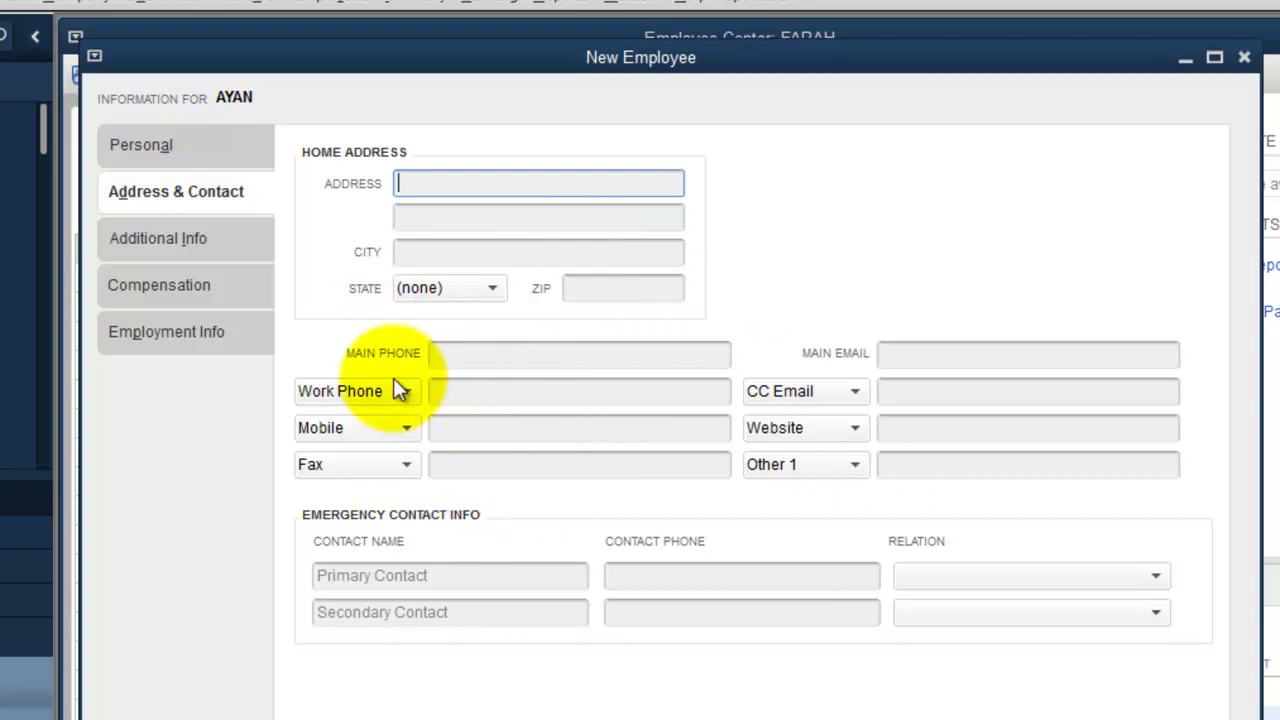
Enter the employee's main phone number, home street address and city
left_click(470, 362)
type("012585")
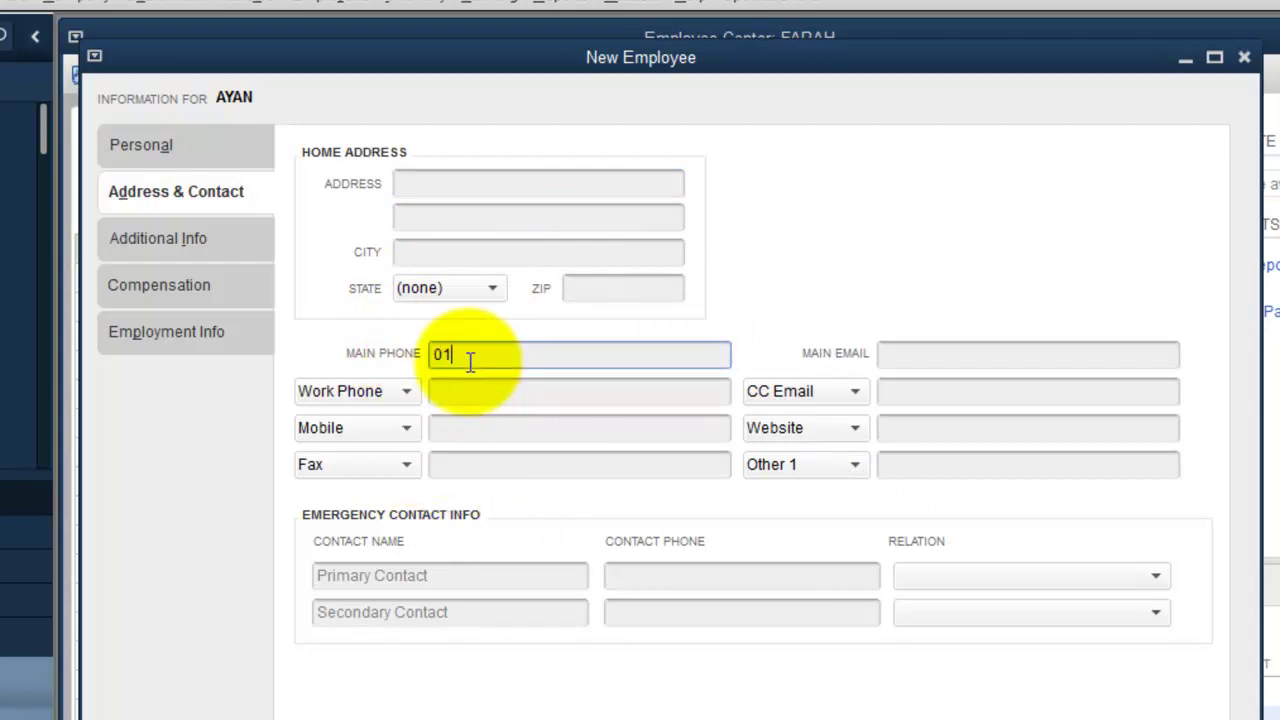
left_click(418, 190)
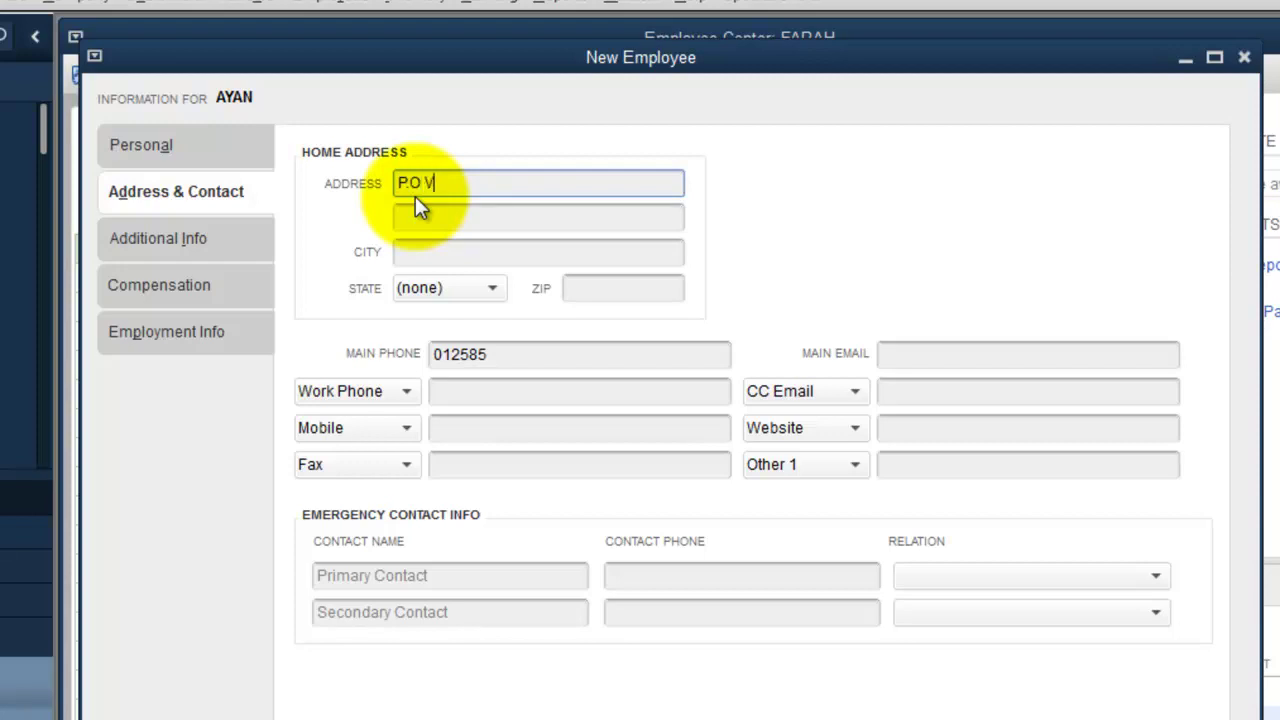
type("OX 12 STREET")
left_click(430, 250)
type("MOH")
key("BackSpace")
type("GADISHO")
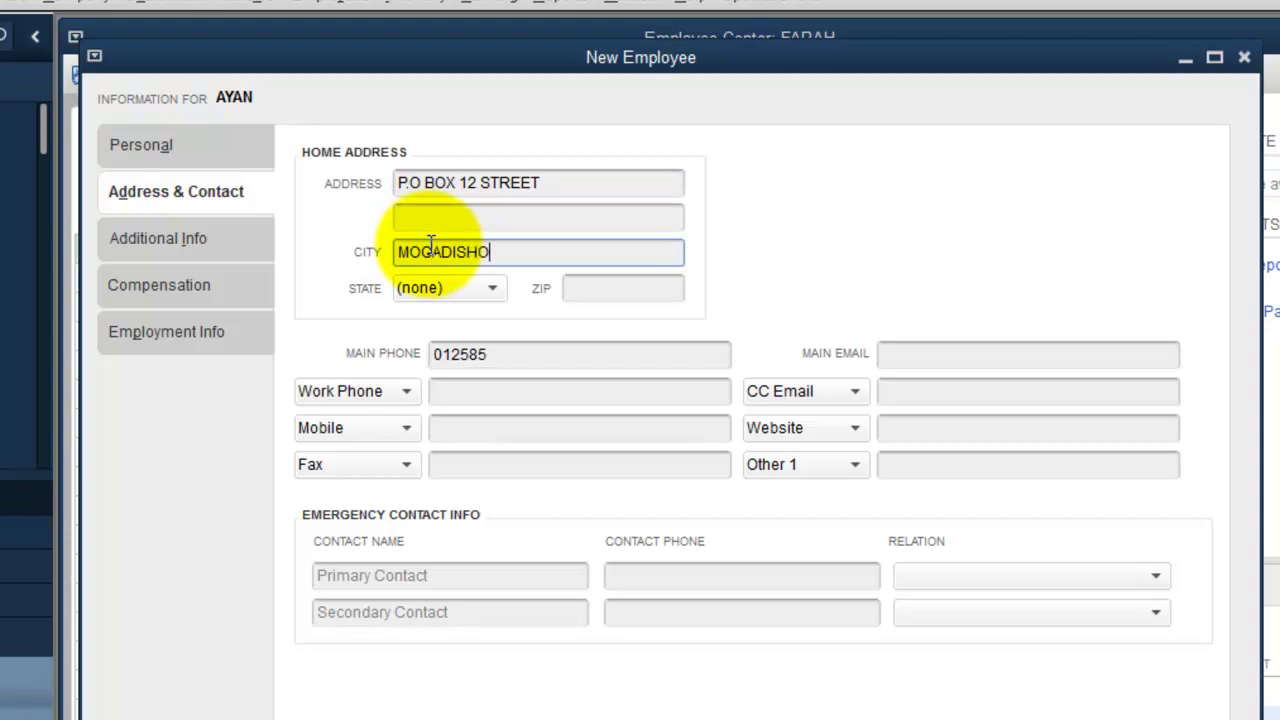
key("BackSpace")
type("U")
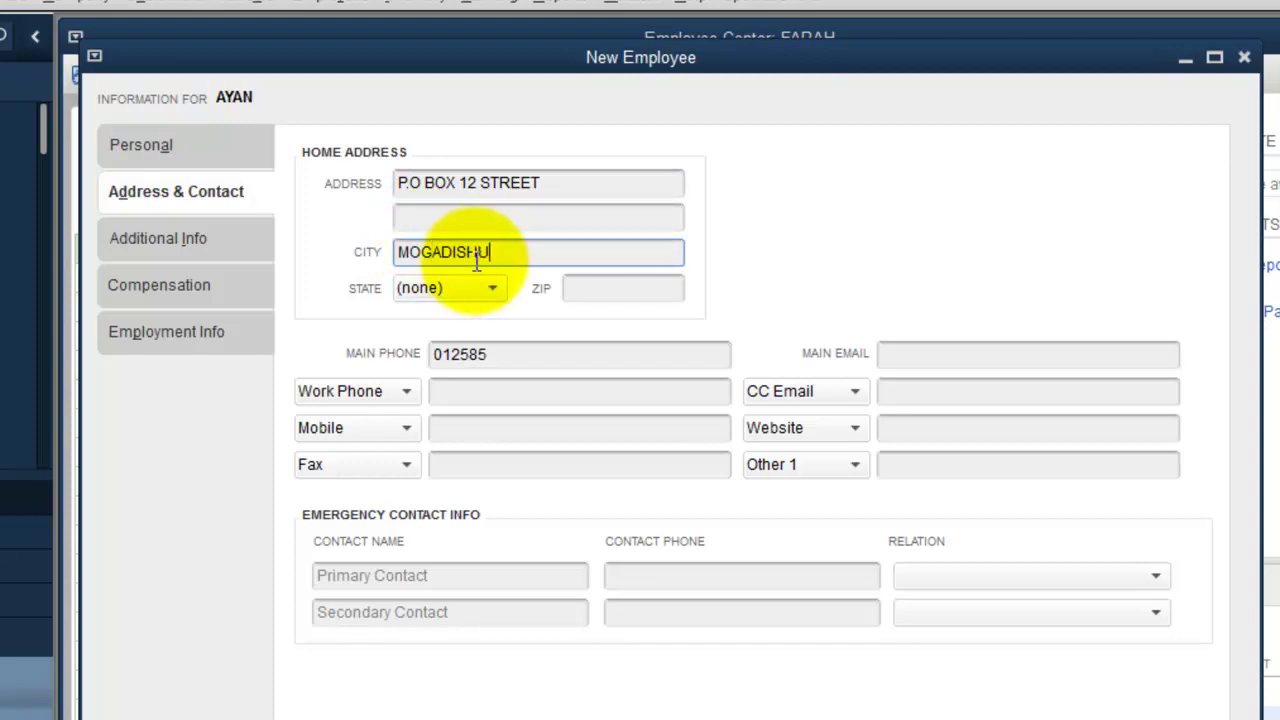
Leave State as (none), then enter the ZIP code and the work, mobile and fax numbers
left_click(487, 291)
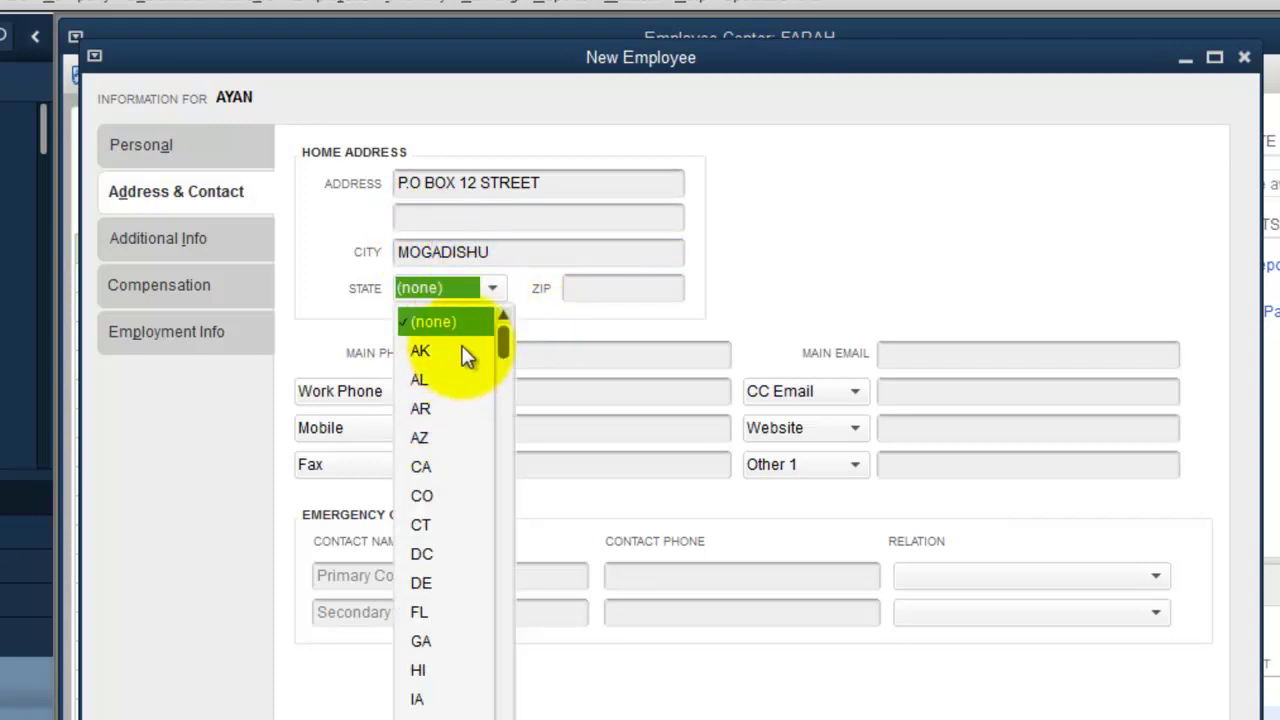
left_click(487, 290)
left_click(585, 290)
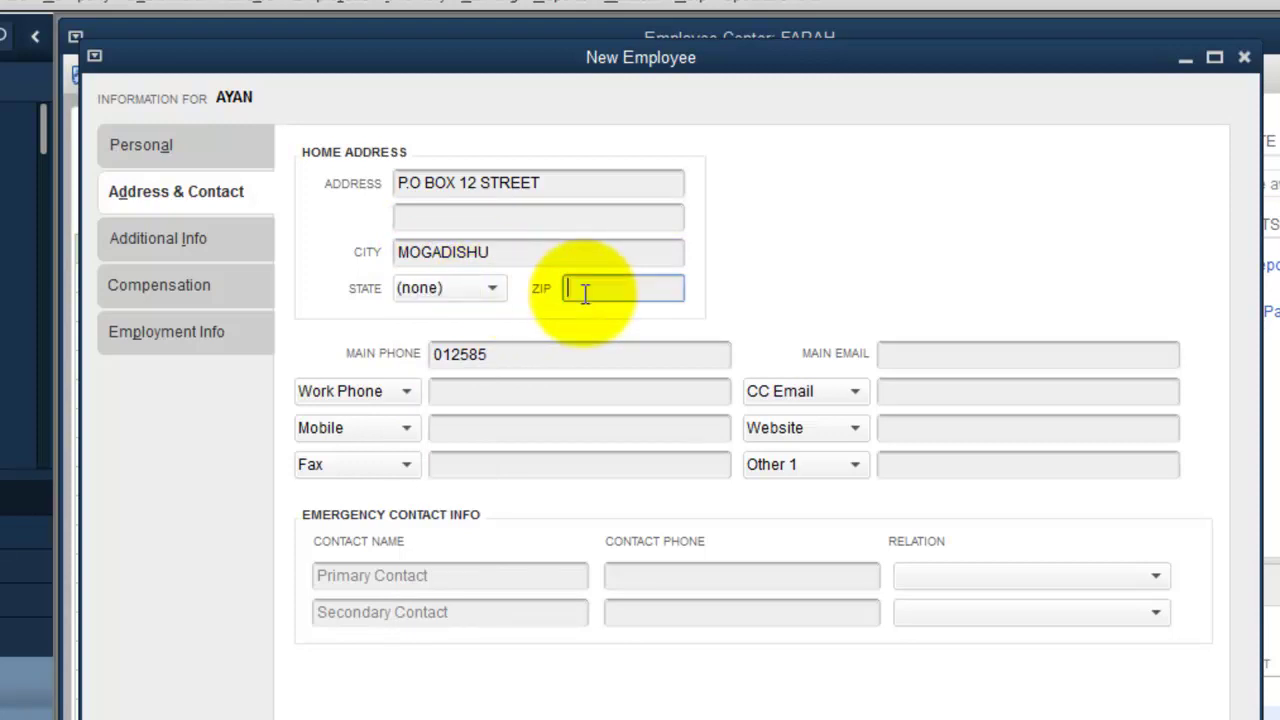
type("00252")
left_click(456, 400)
type("0125566")
left_click(486, 428)
type("0125855")
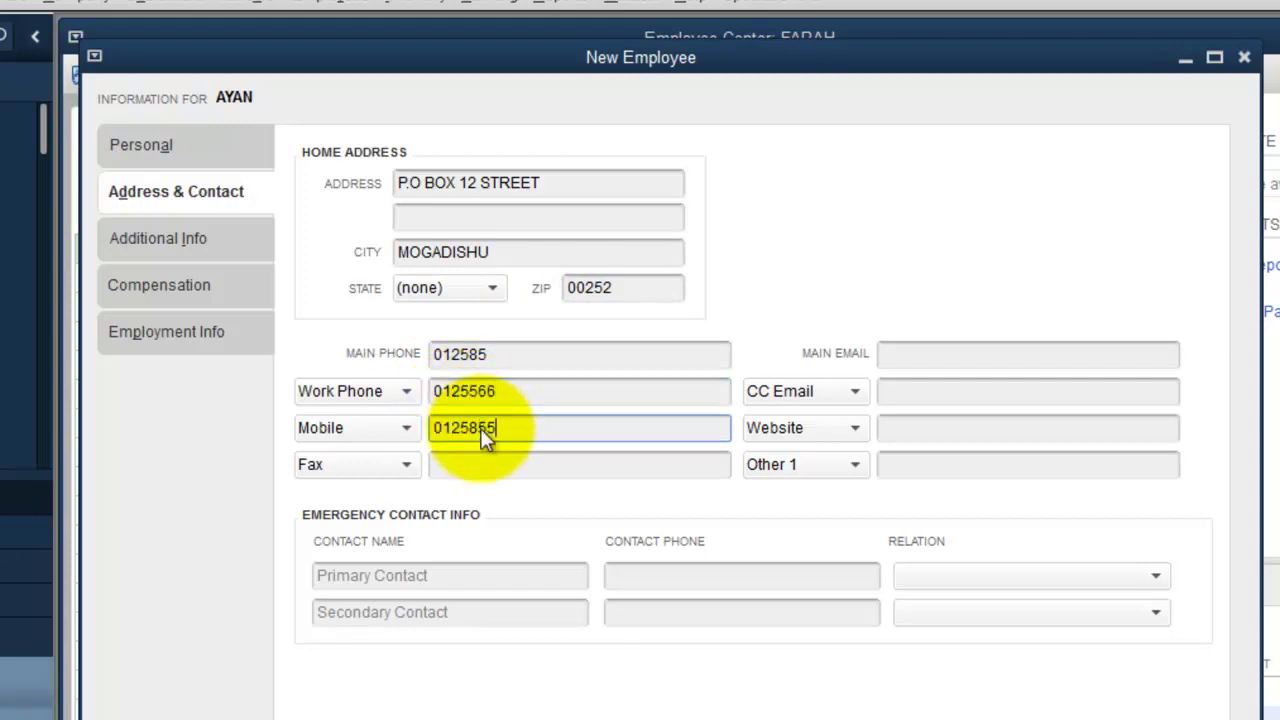
left_click(491, 455)
type("215550")
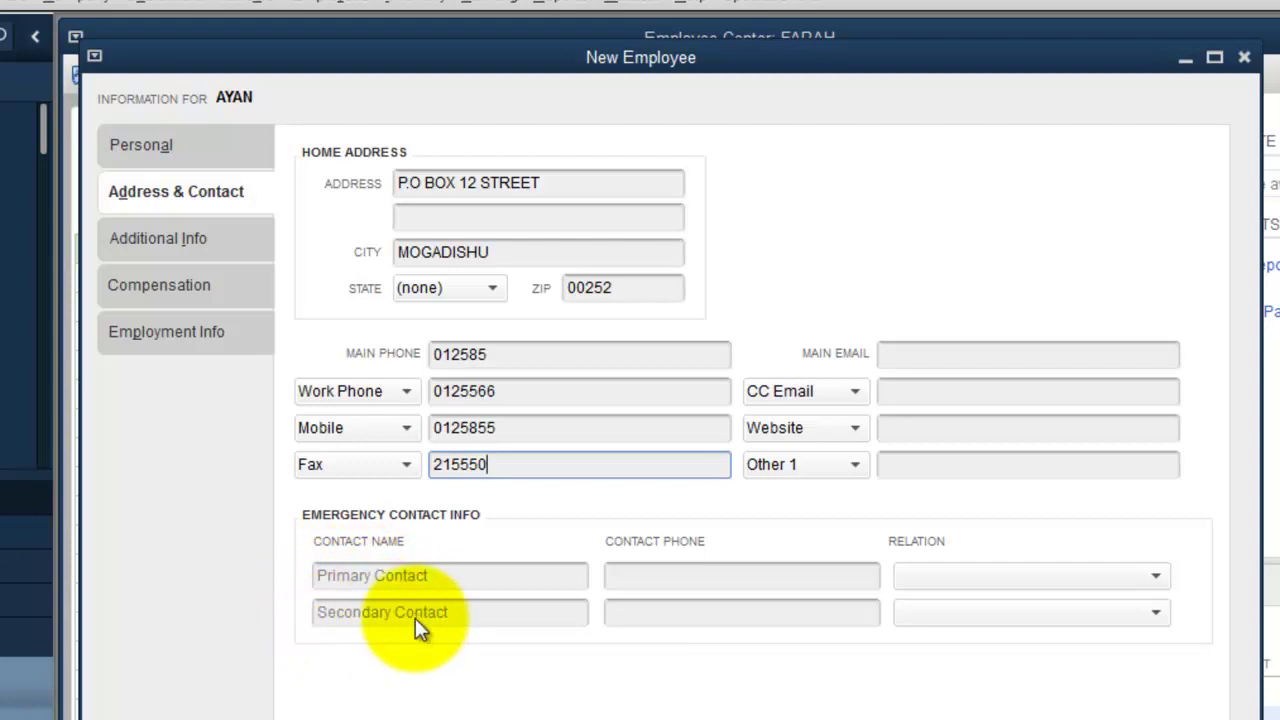
left_click(134, 146)
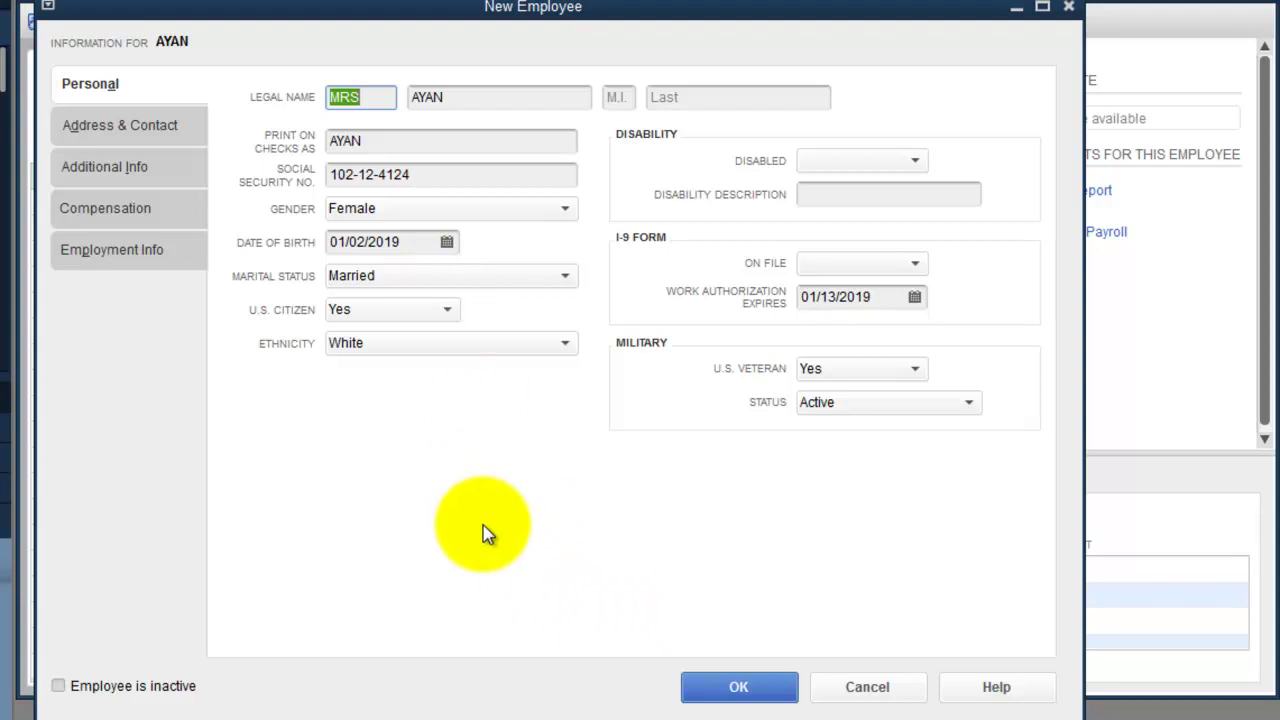
Save the second employee and compare both employees' details in the Employee Center list
left_click(710, 688)
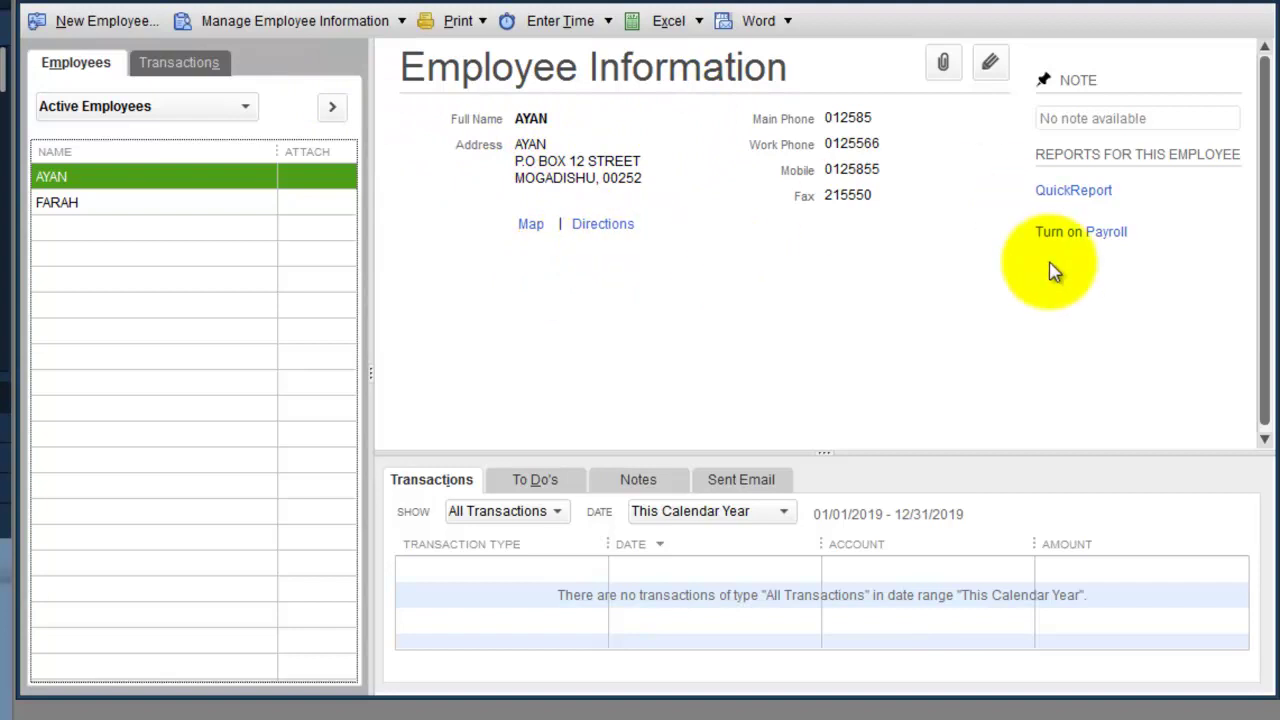
left_click(53, 201)
left_click(57, 186)
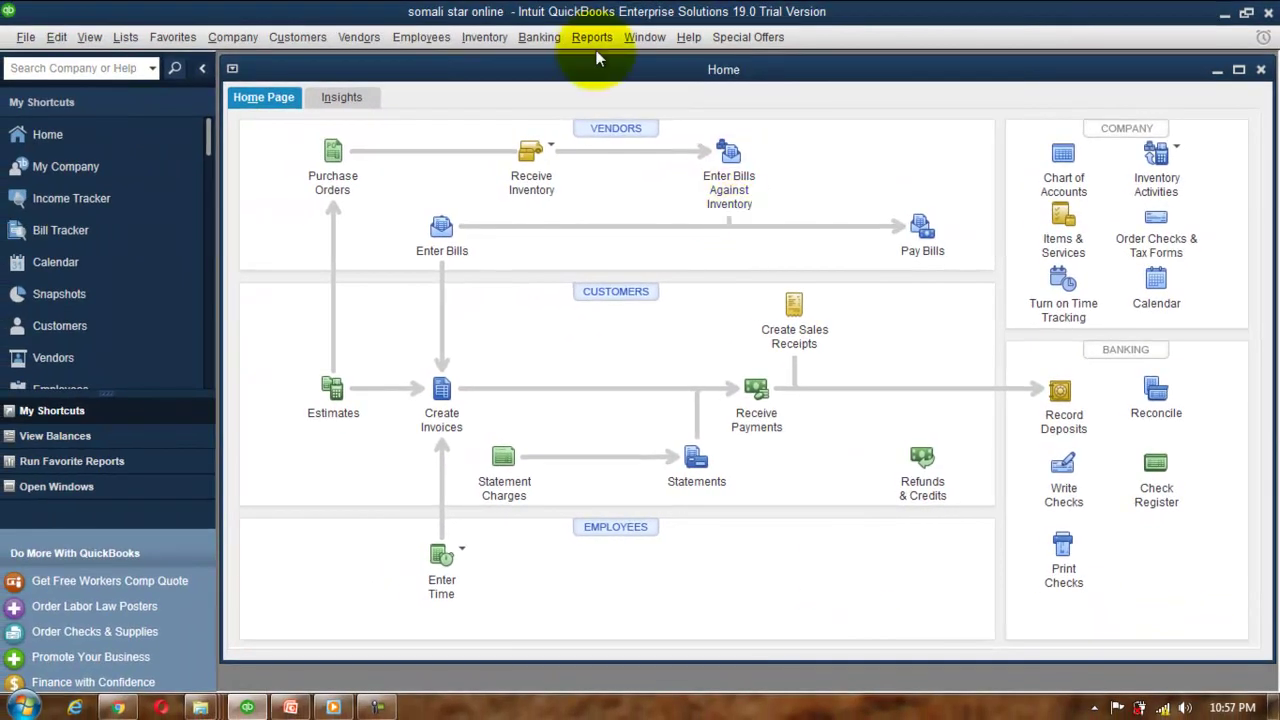
View the About Intuit QuickBooks Enterprise Solutions information, then minimize QuickBooks to the desktop
left_click(681, 40)
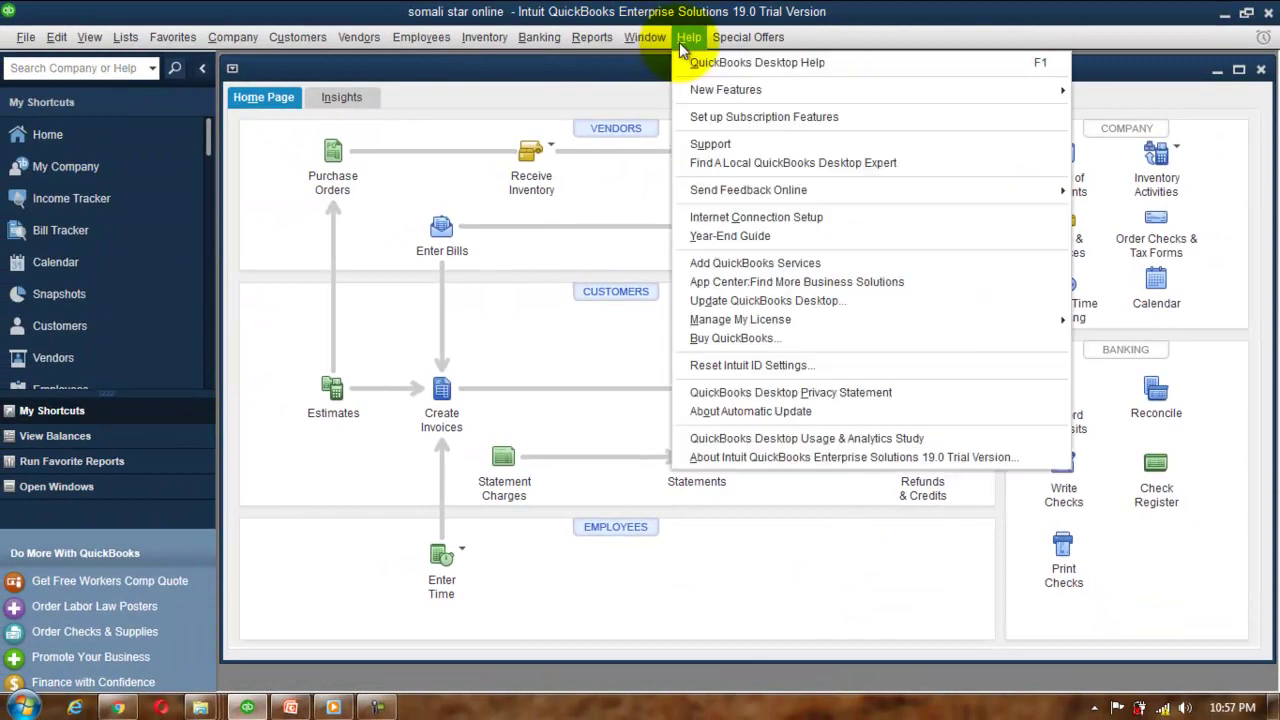
left_click(735, 458)
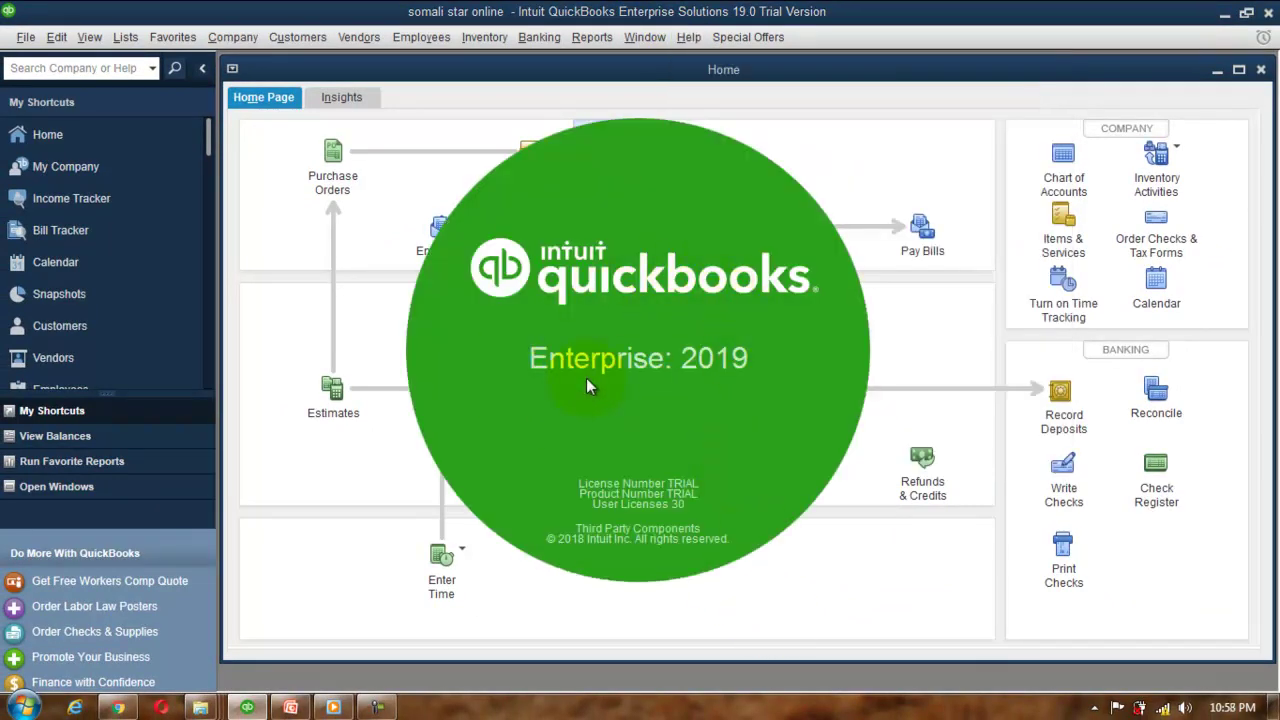
left_click(929, 315)
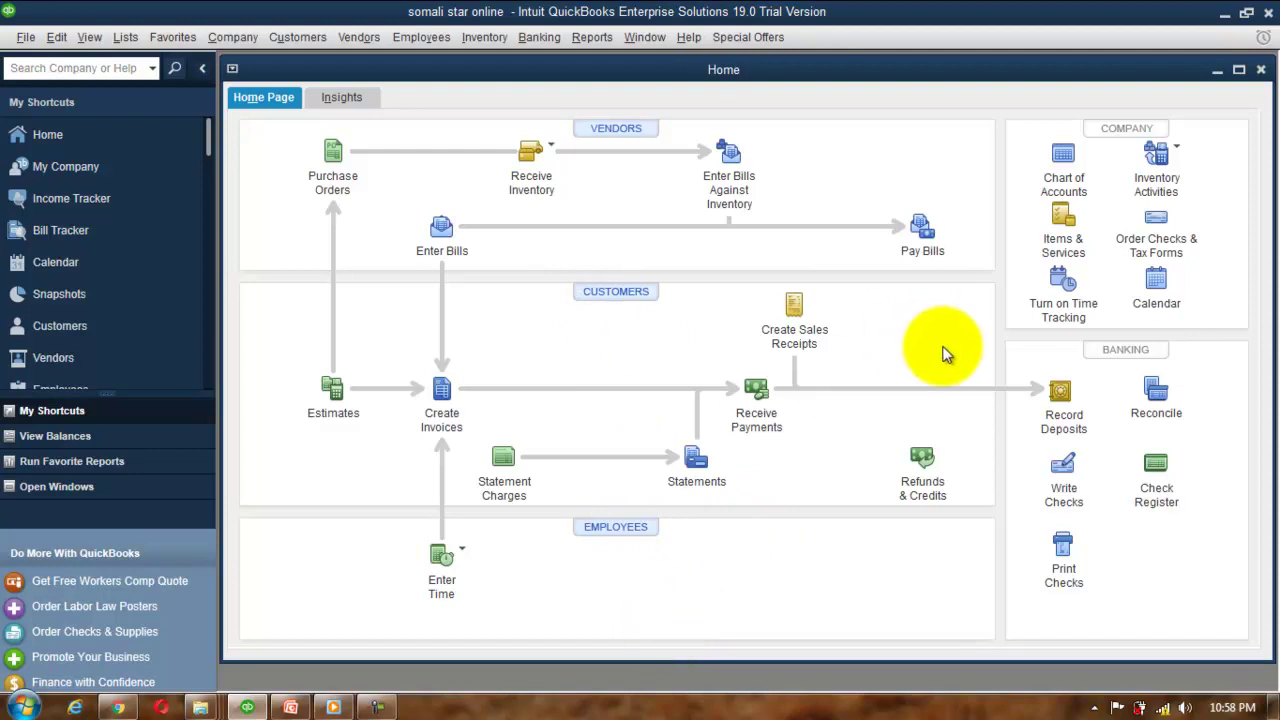
left_click(1222, 14)
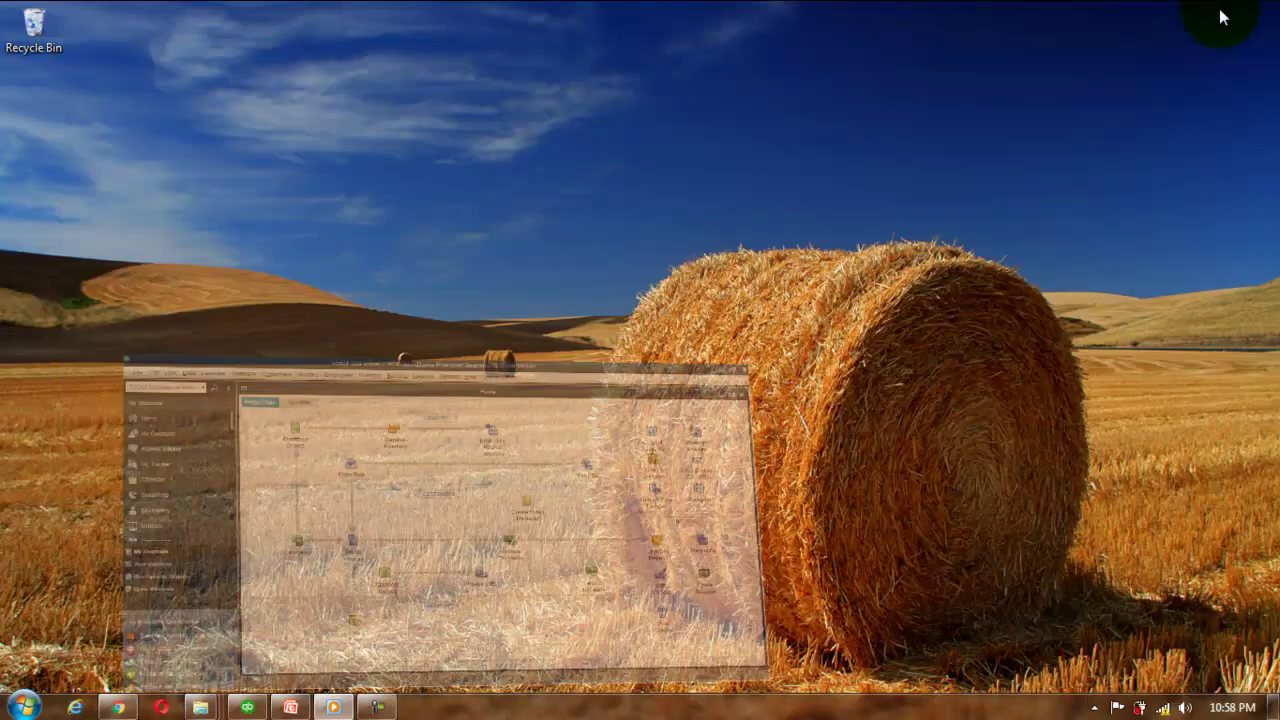
Glance at the PowerPoint slide, then return to the 'baro computer' video paused at 00:09
left_click(333, 707)
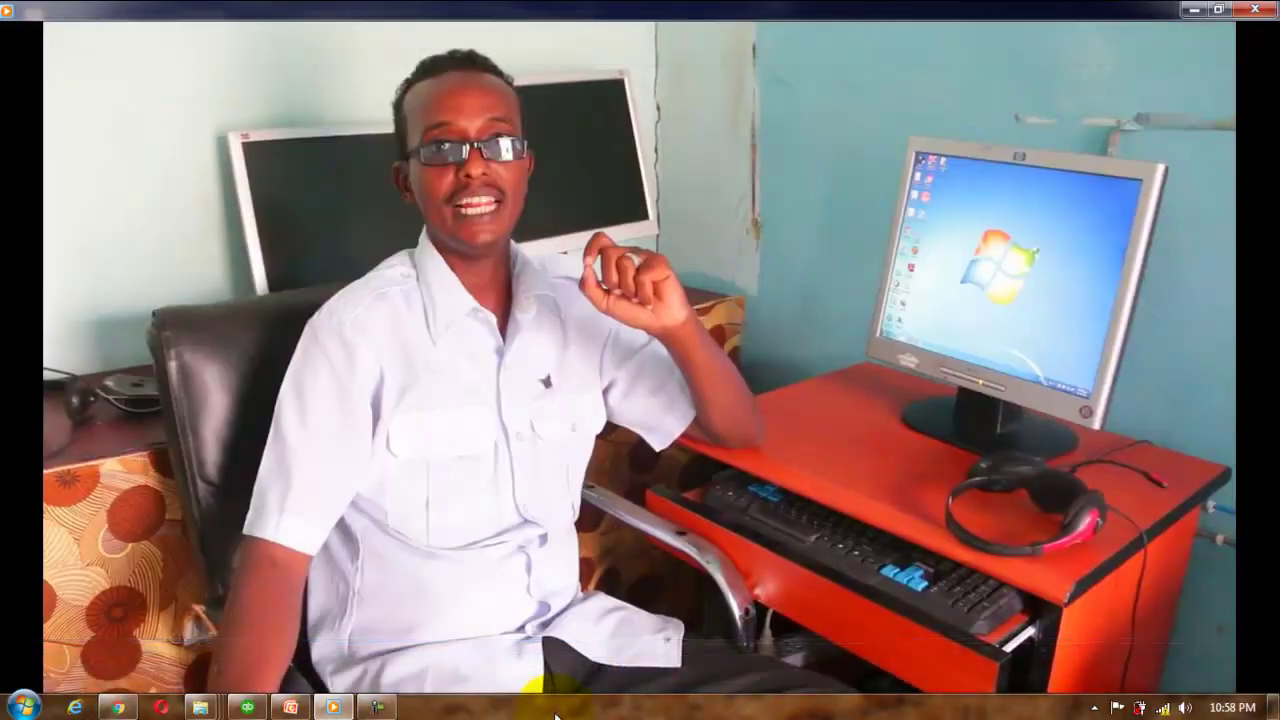
left_click(290, 707)
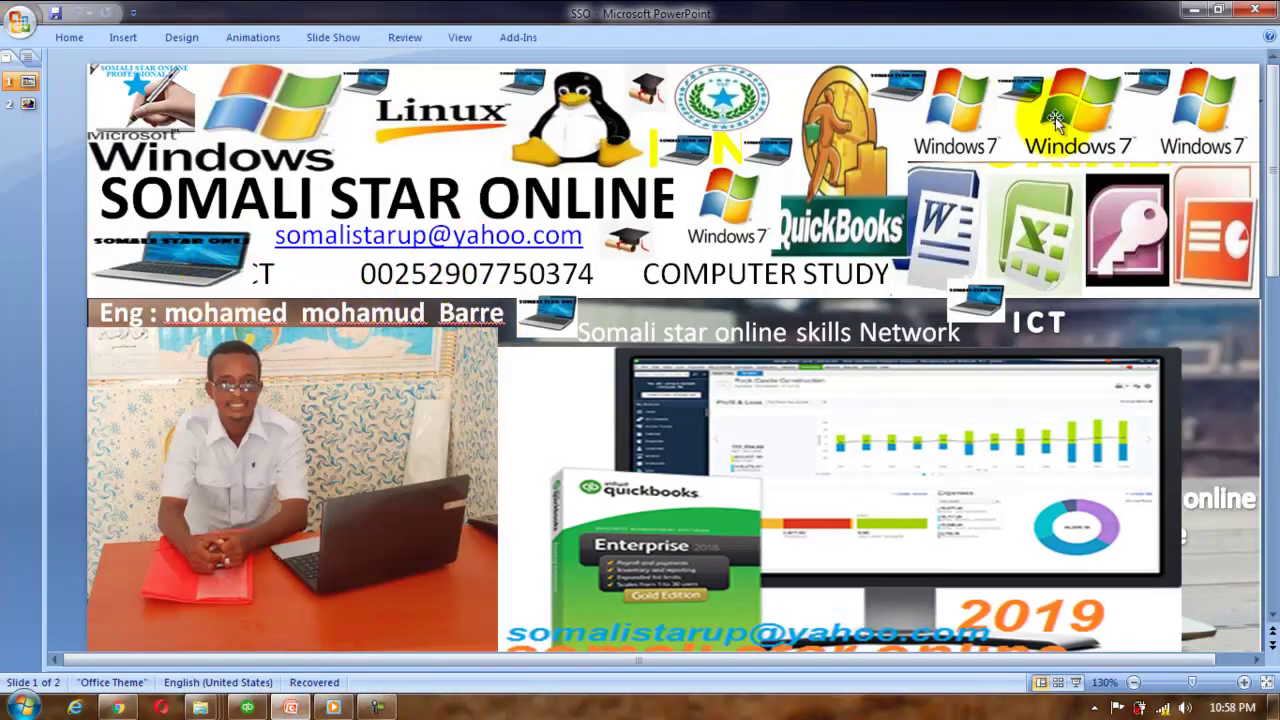
left_click(1193, 9)
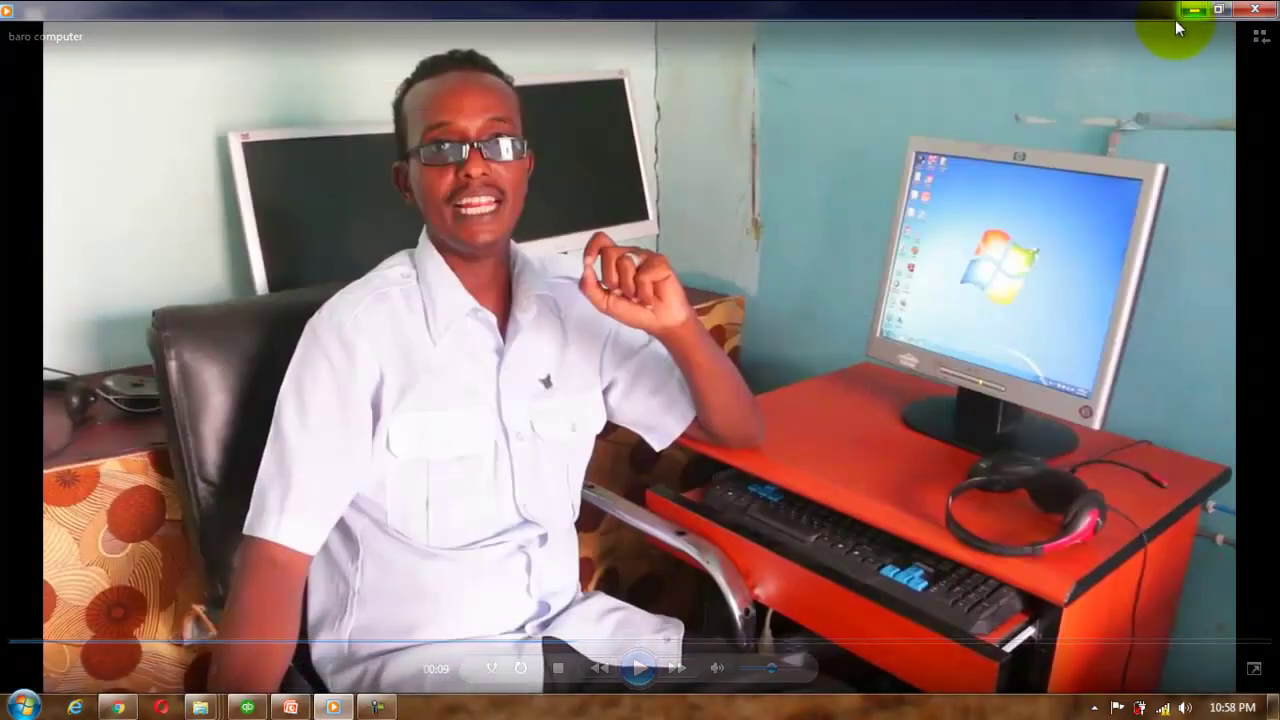